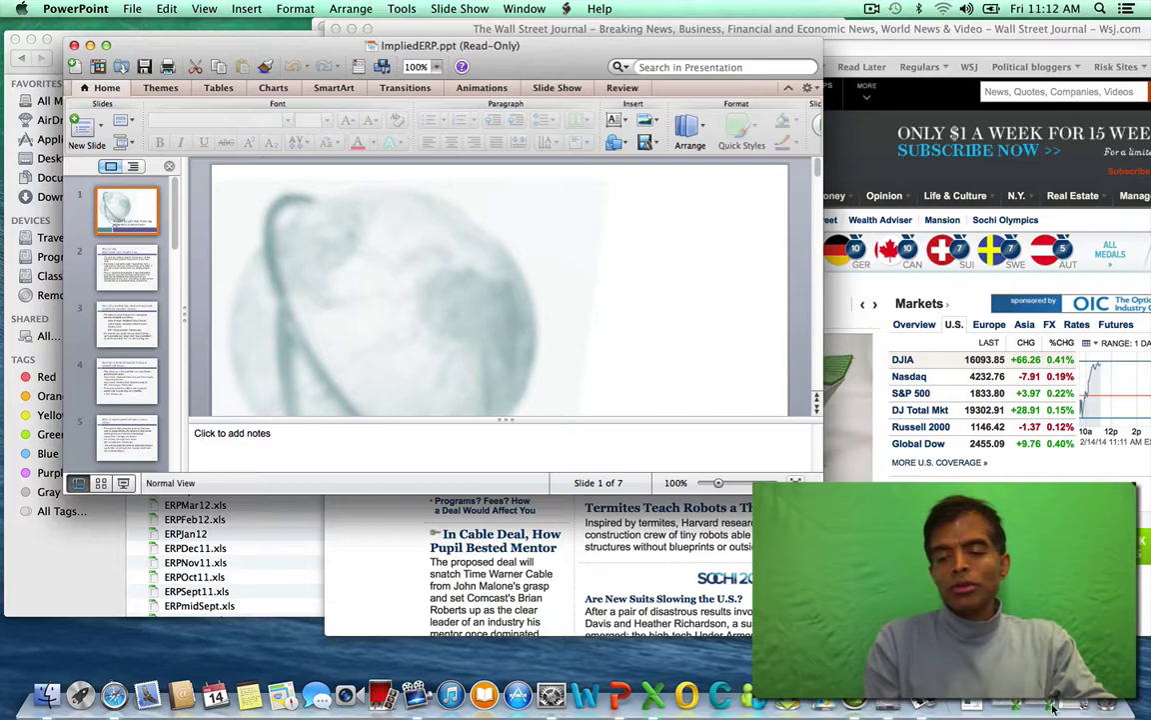
Switch to the ERPFeb14.xls workbook in Excel and enlarge the sheet's zoom to 150%
click(1046, 703)
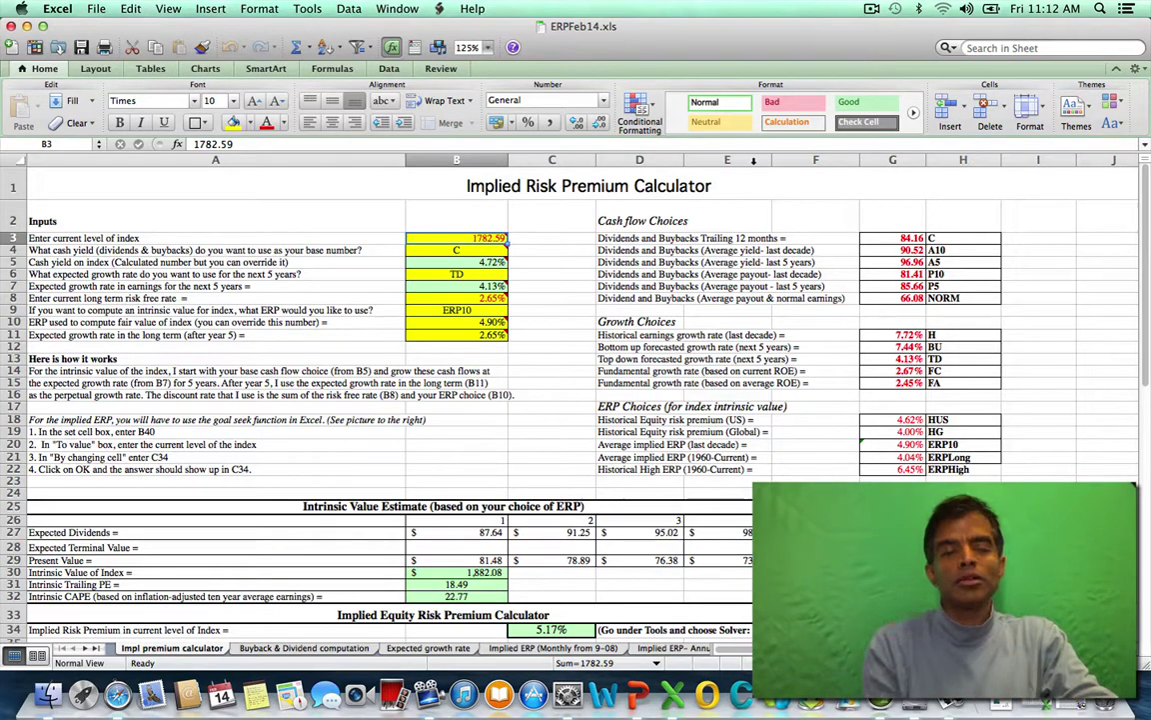
mouse_move(486, 238)
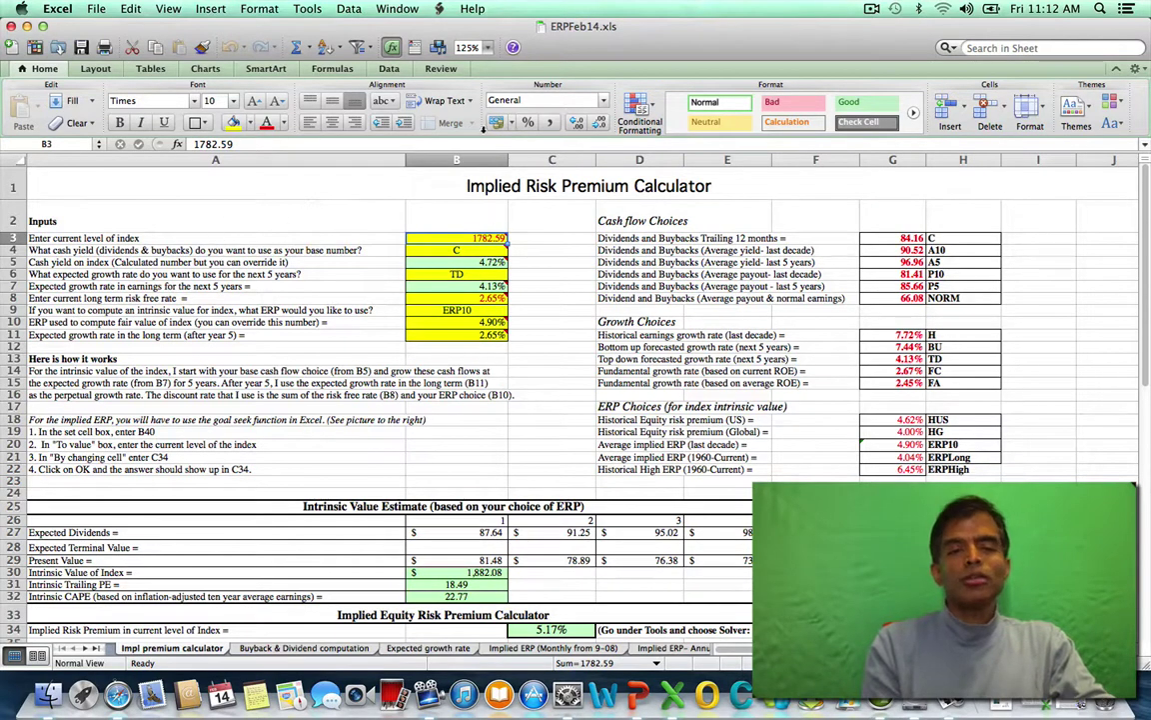
click(490, 47)
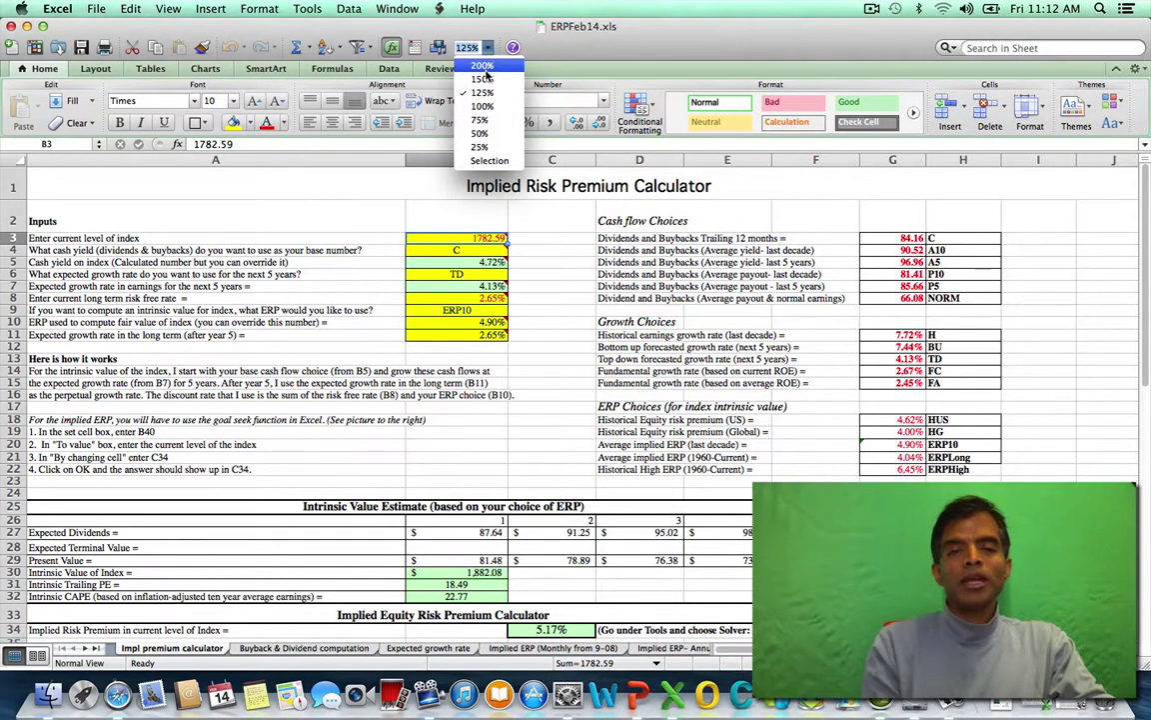
click(487, 78)
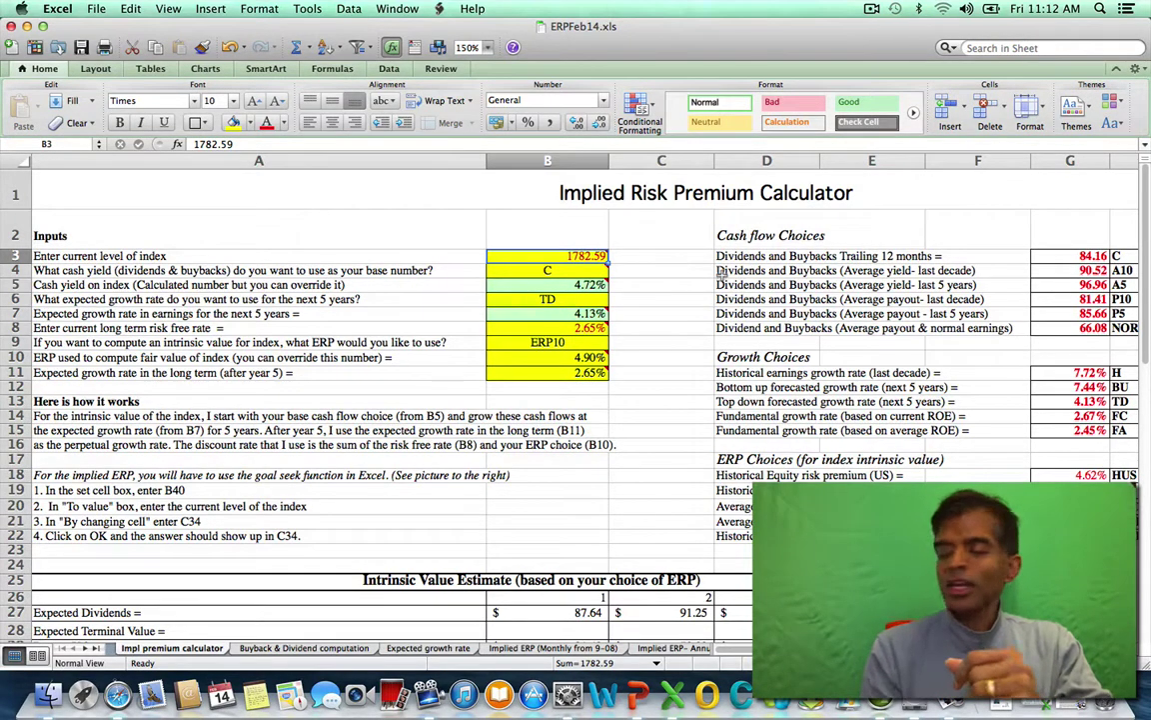
Set the current level of the index in B3 to 1834.67
mouse_move(568, 260)
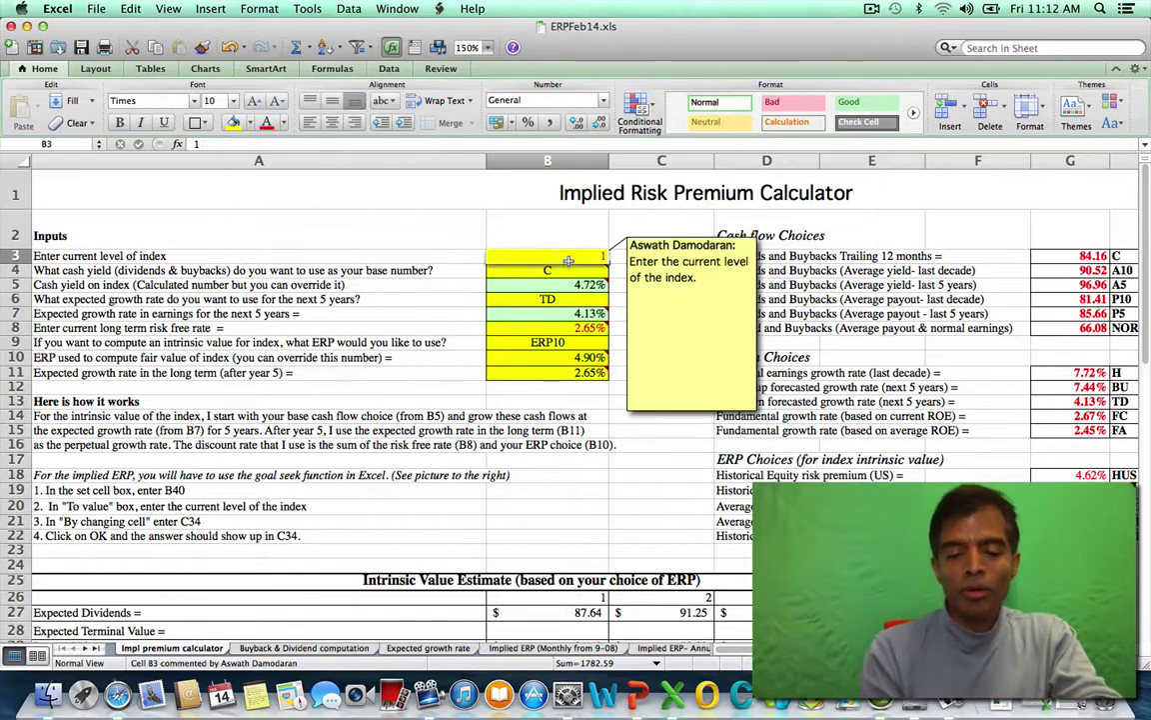
text(1834.67)
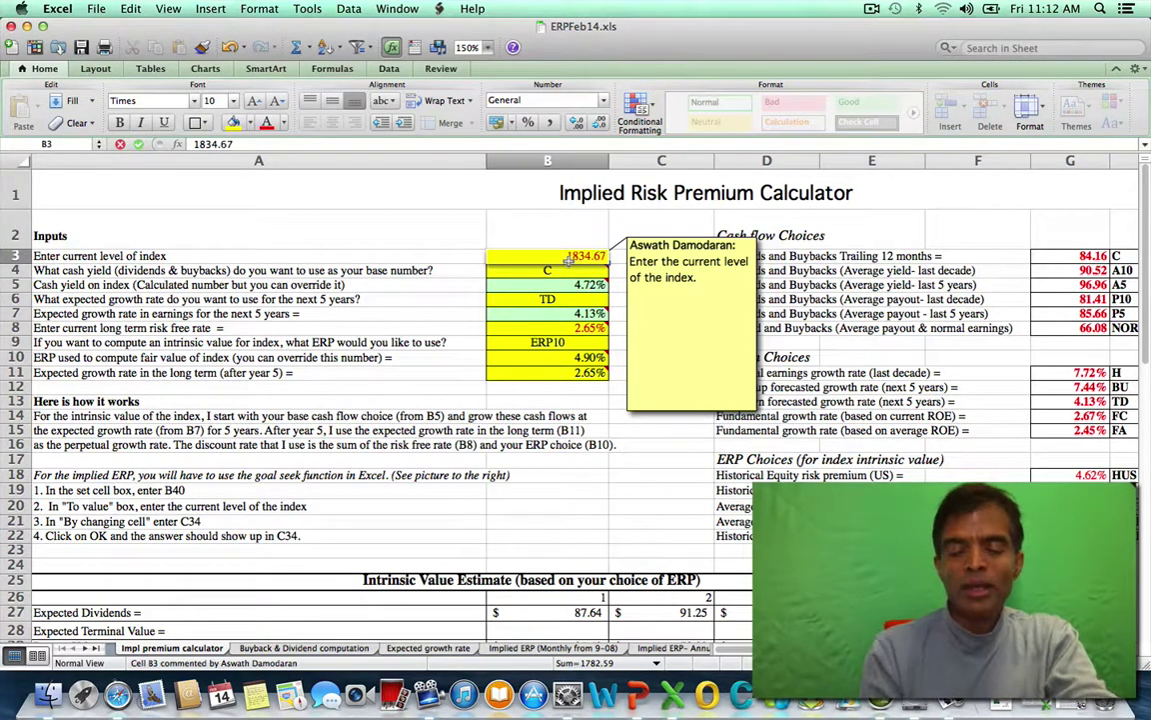
key(Return)
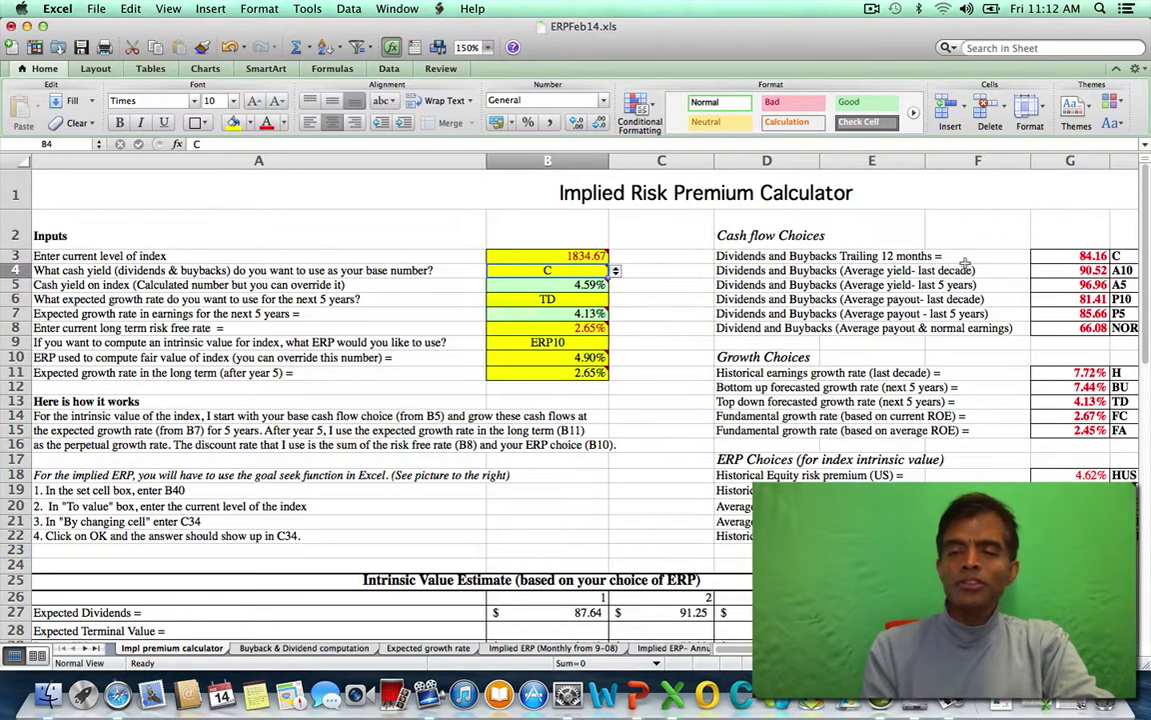
Examine each dividend and buyback alternative under Cash flow Choices, from trailing 12 months to average payout with normal earnings
click(815, 257)
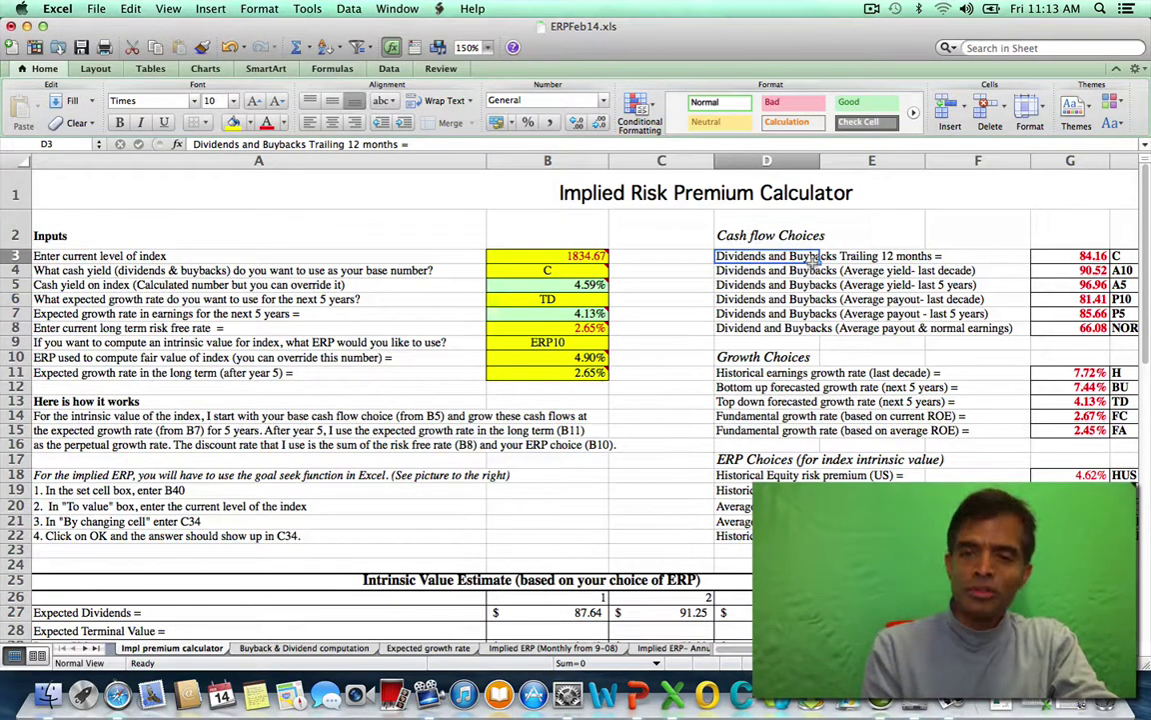
key(Right)
key(Right)
key(Right)
click(548, 269)
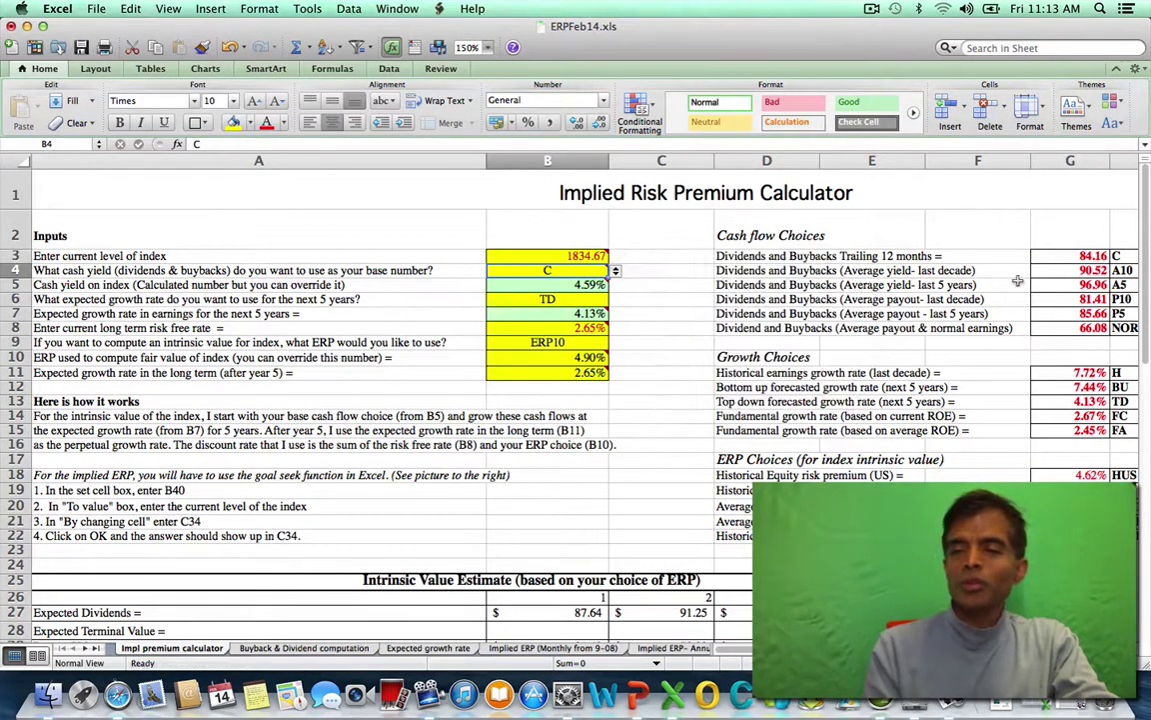
click(1080, 258)
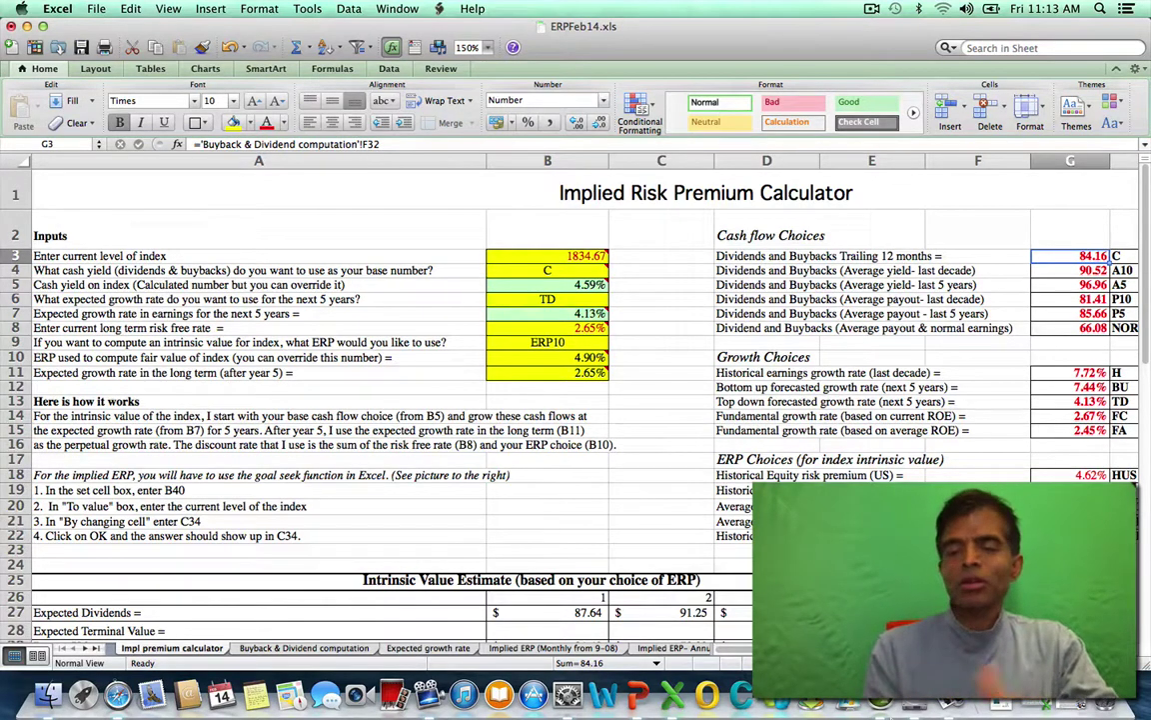
click(1087, 270)
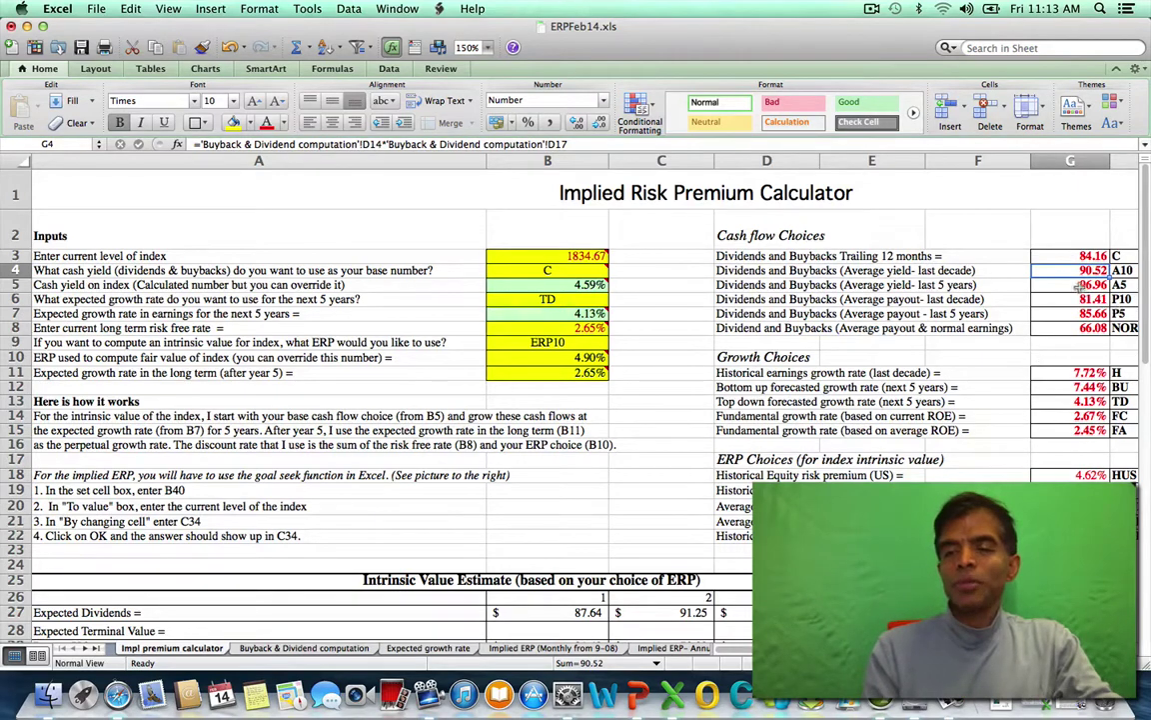
key(Down)
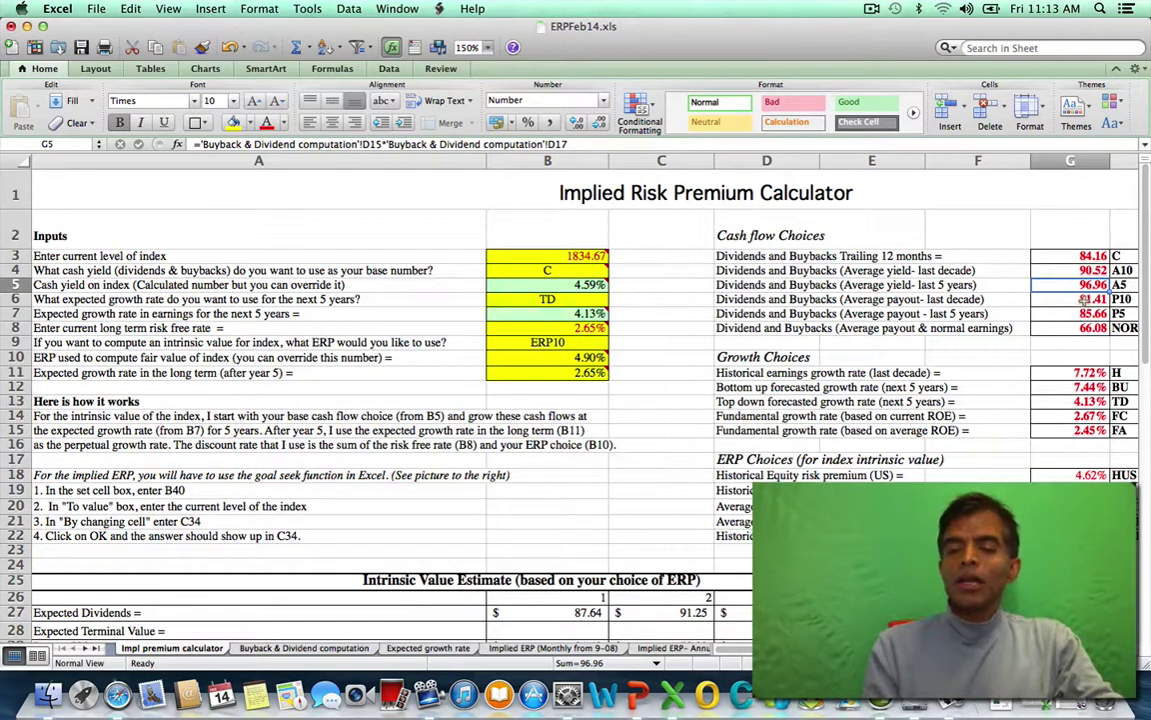
click(1085, 299)
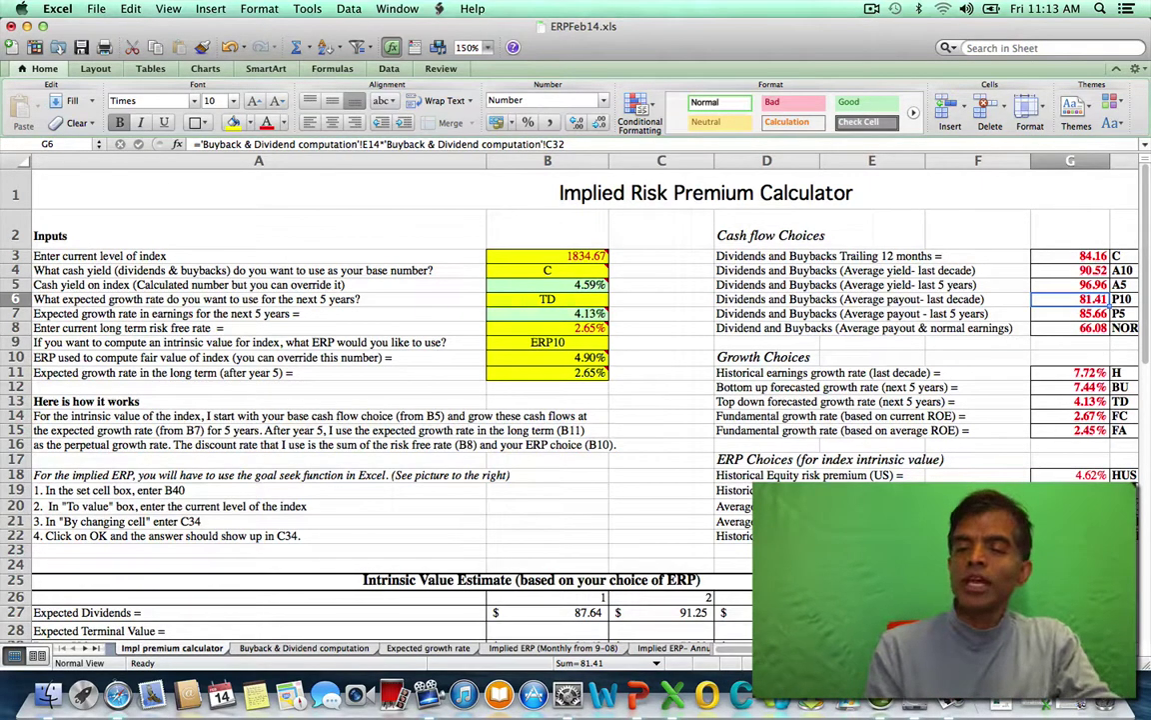
key(Down)
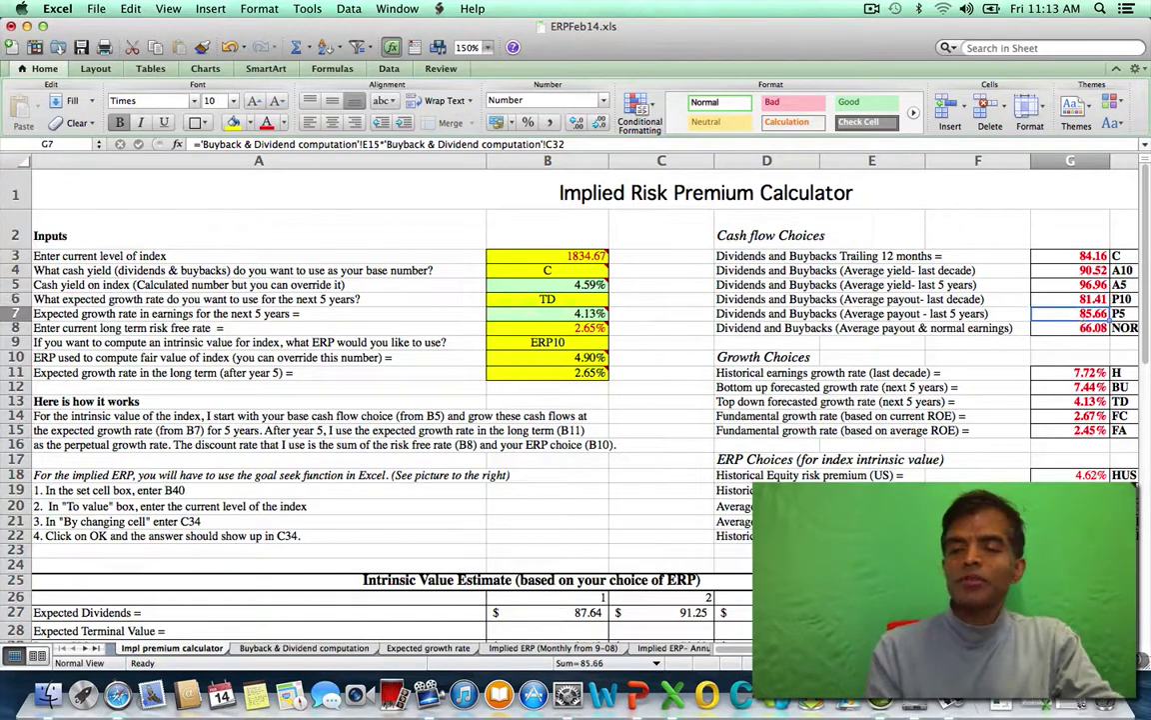
click(1083, 333)
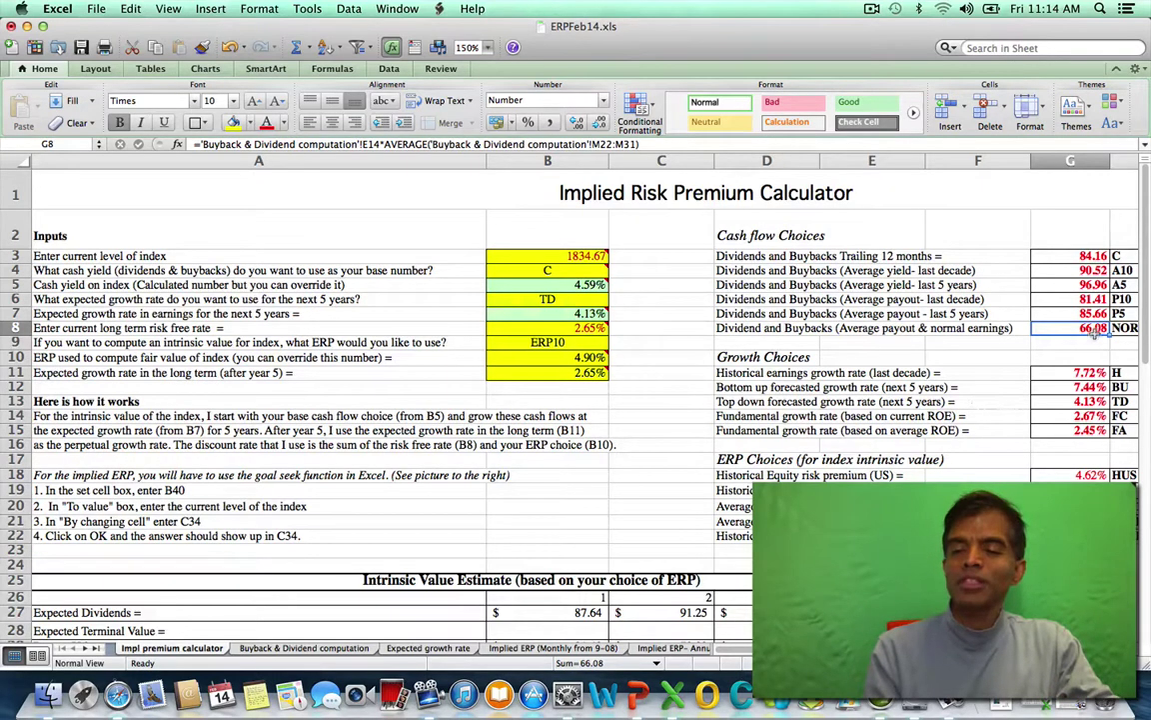
click(1070, 257)
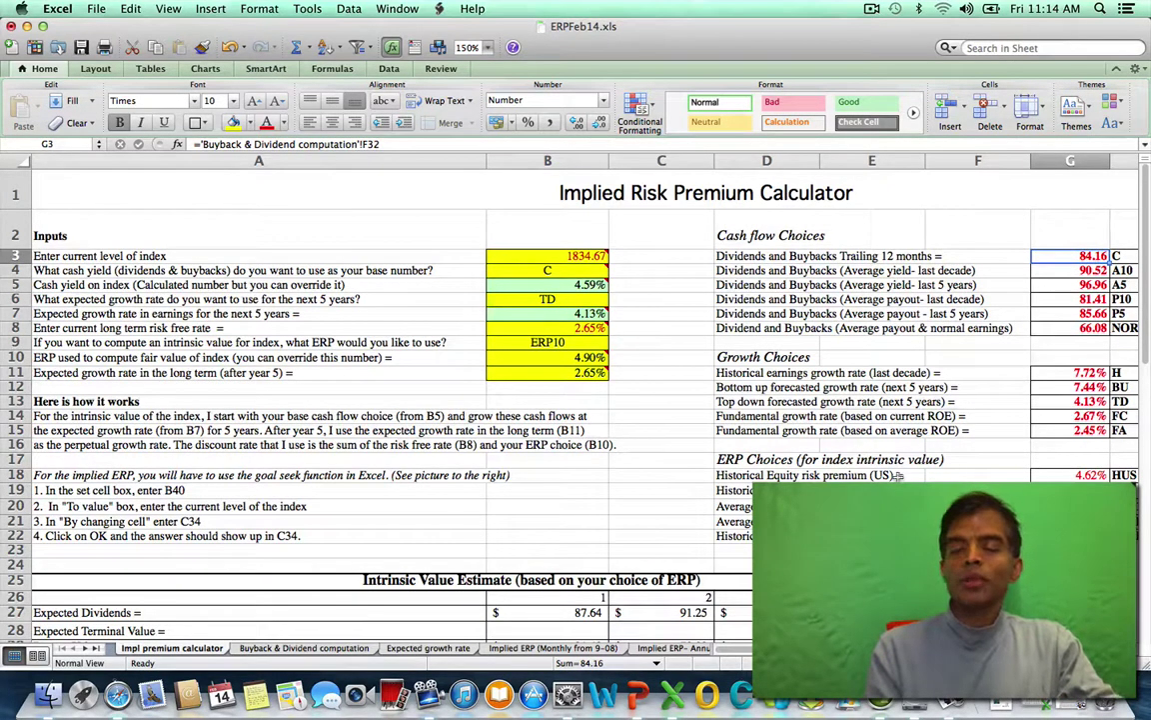
Choose C as the base cash yield option in B4 and check the formula for the index cash yield in B5
click(550, 270)
click(616, 271)
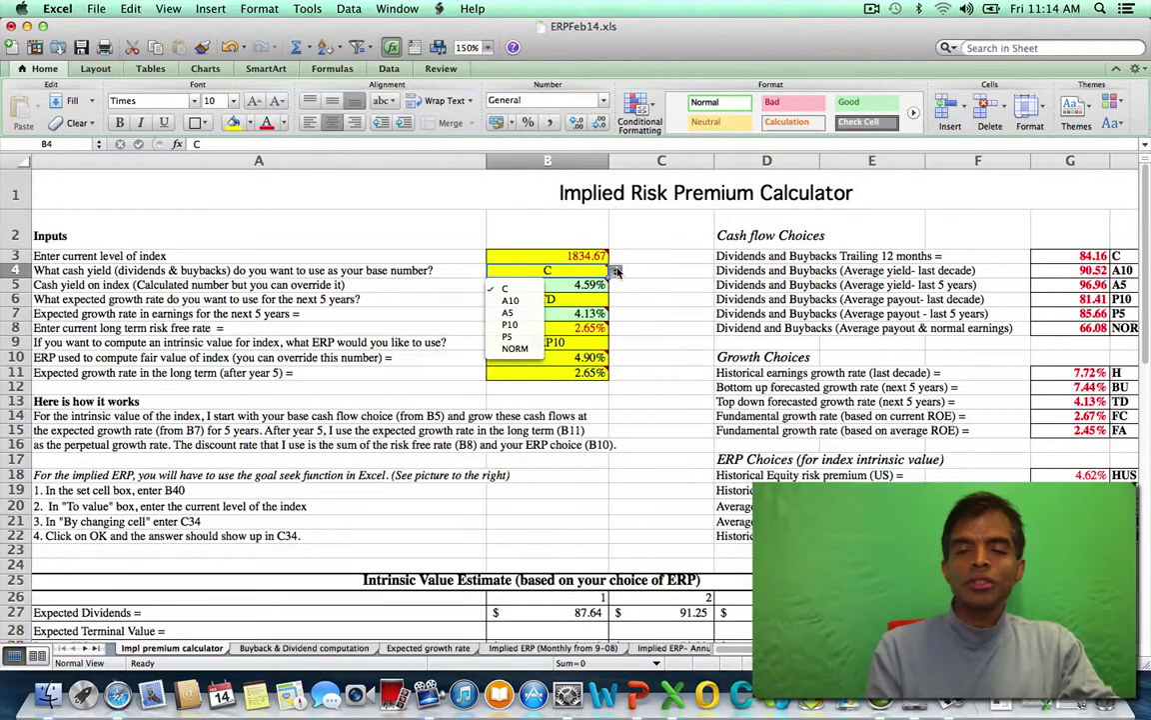
click(505, 289)
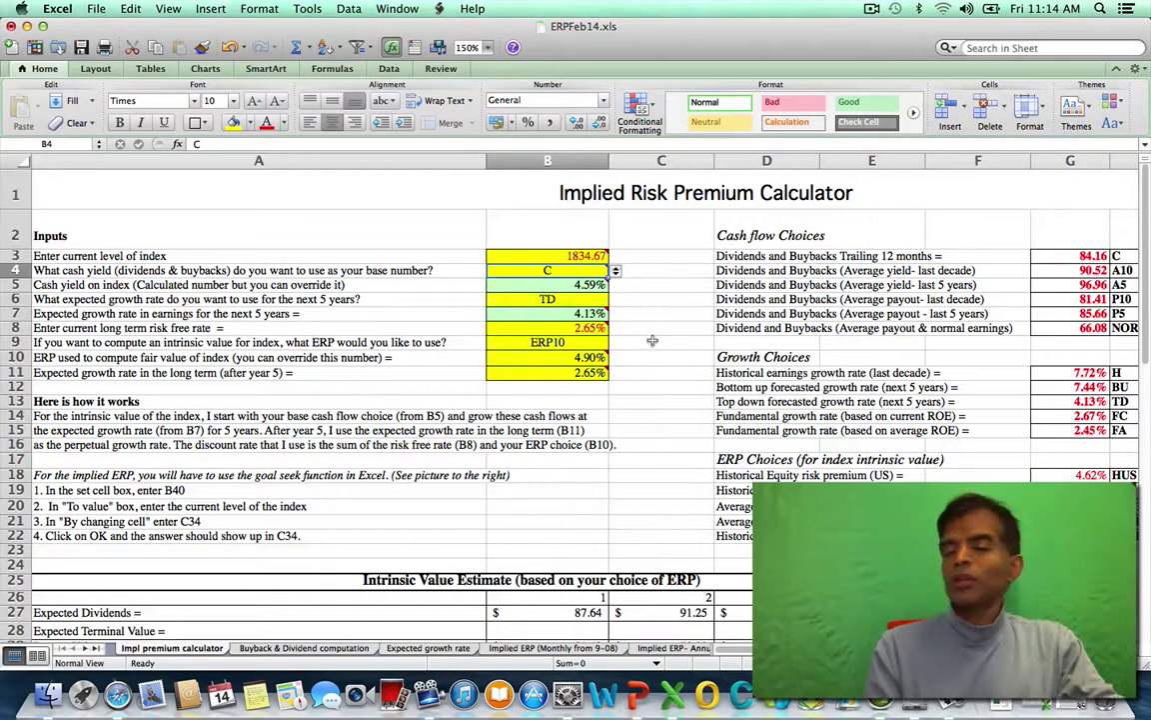
click(586, 286)
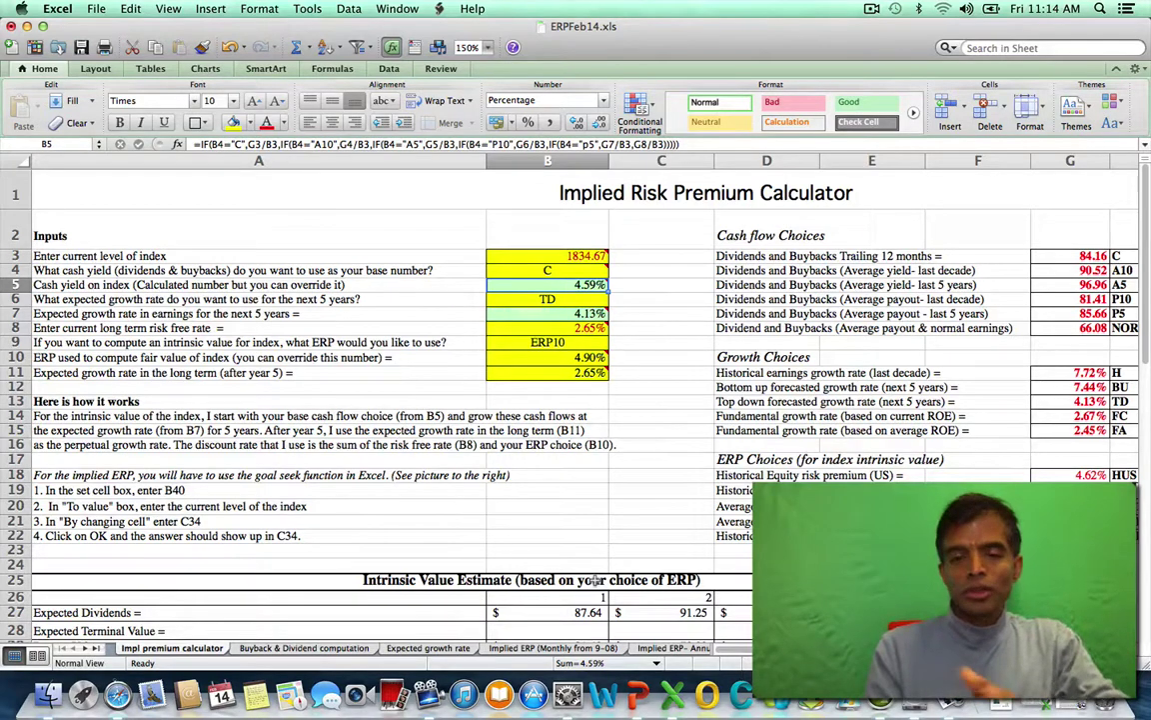
Review the historical, bottom up and top down forecasted growth rates under Growth Choices, starting from the expected growth input in B6
key(Down)
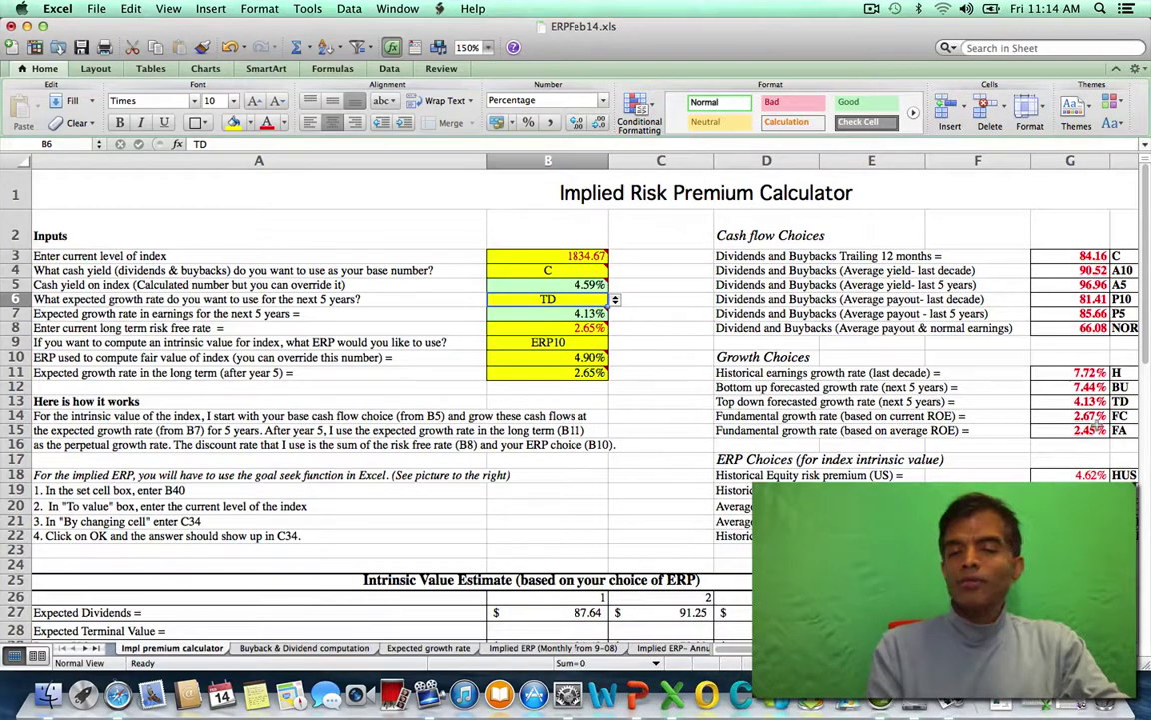
click(772, 373)
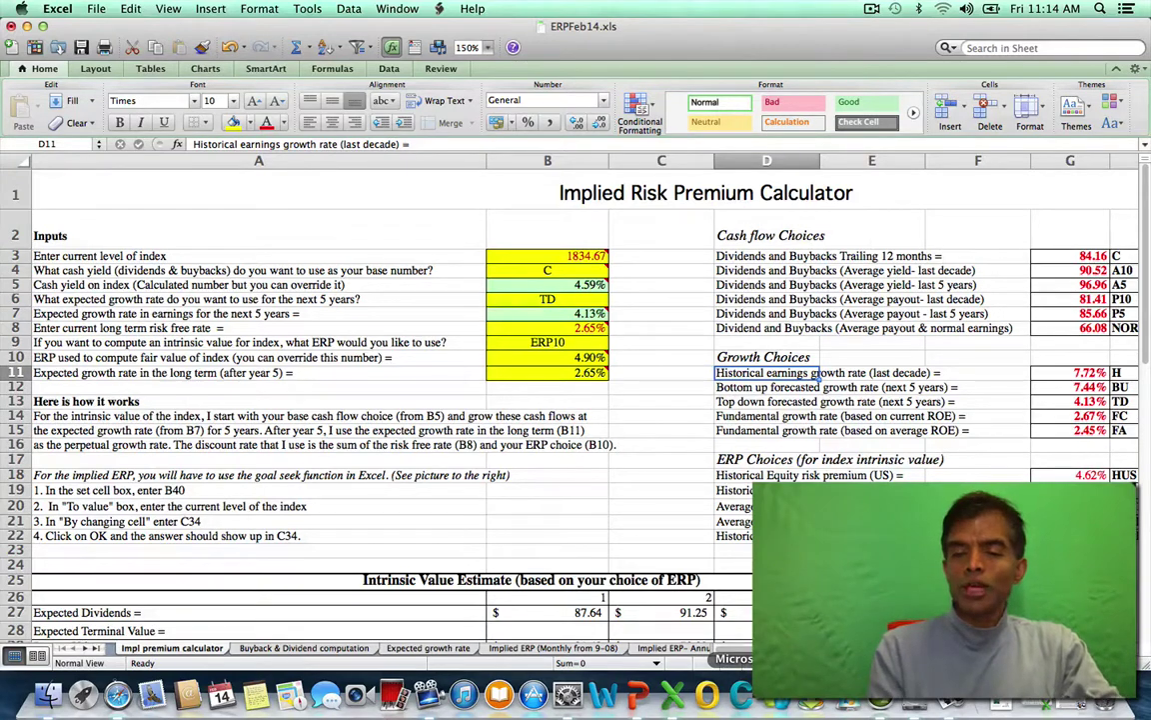
click(819, 387)
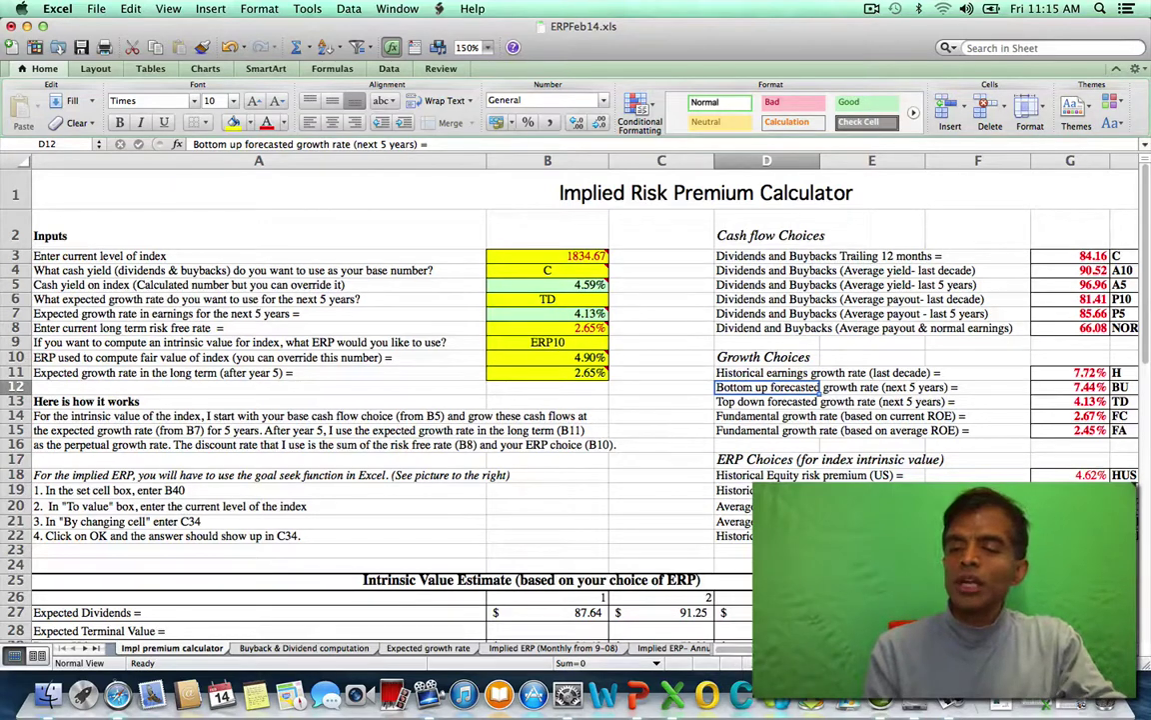
click(1070, 387)
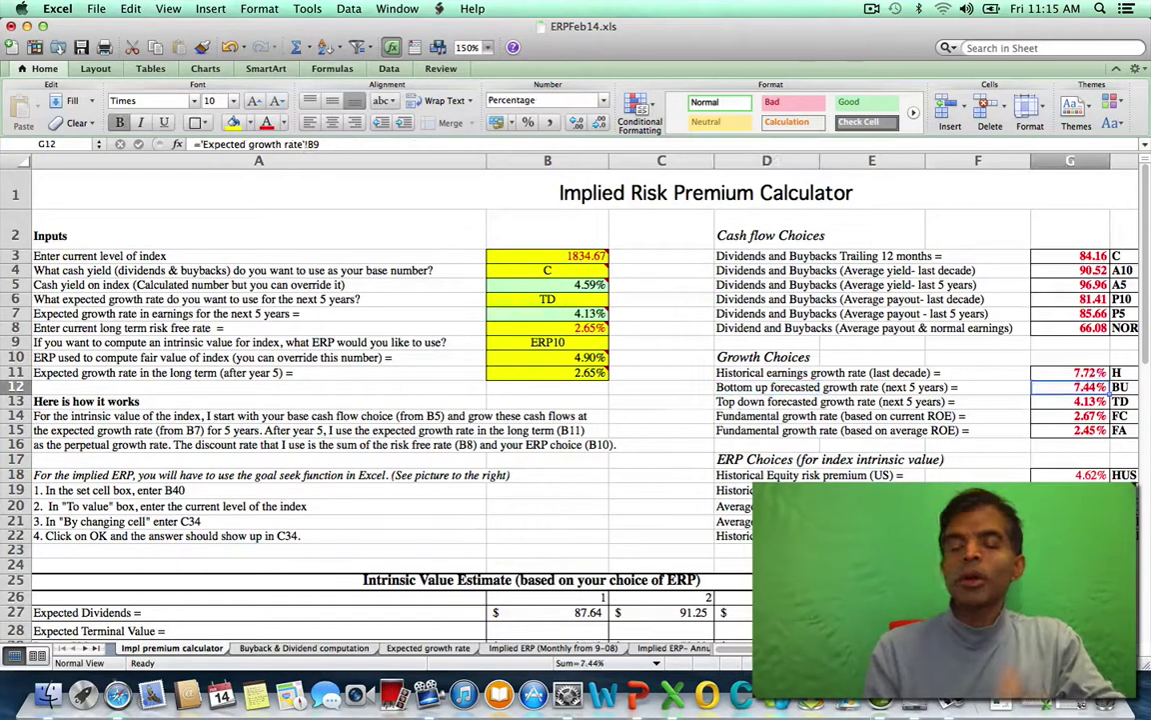
click(751, 402)
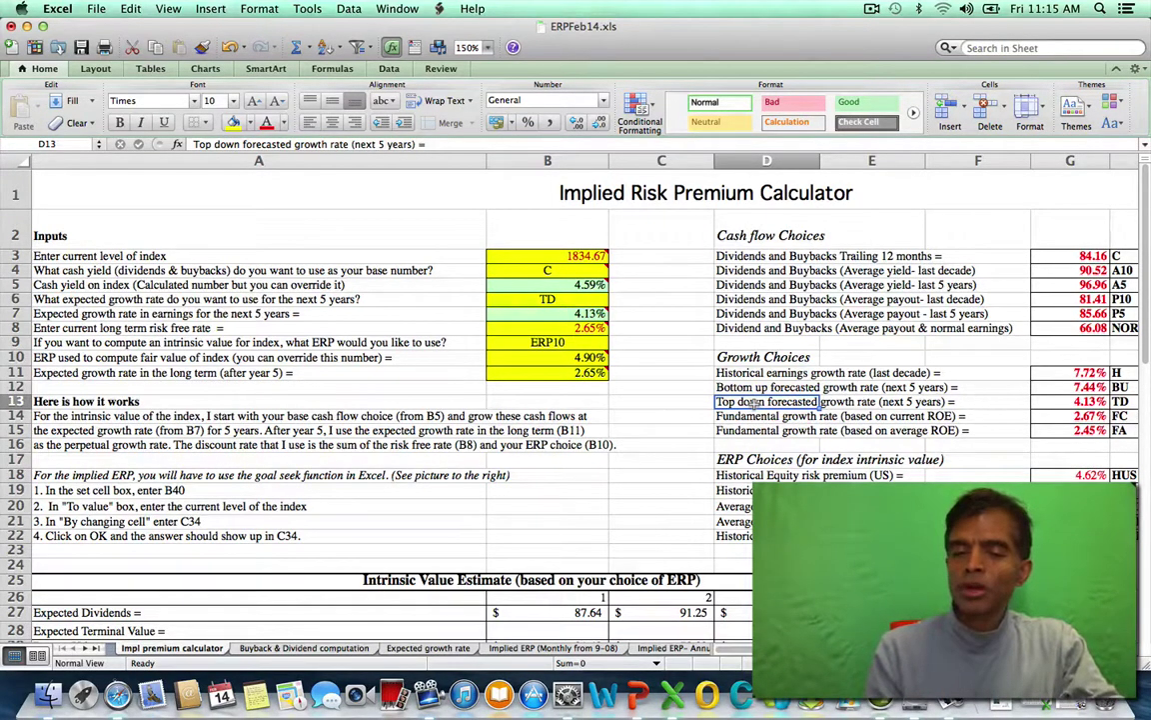
click(1089, 401)
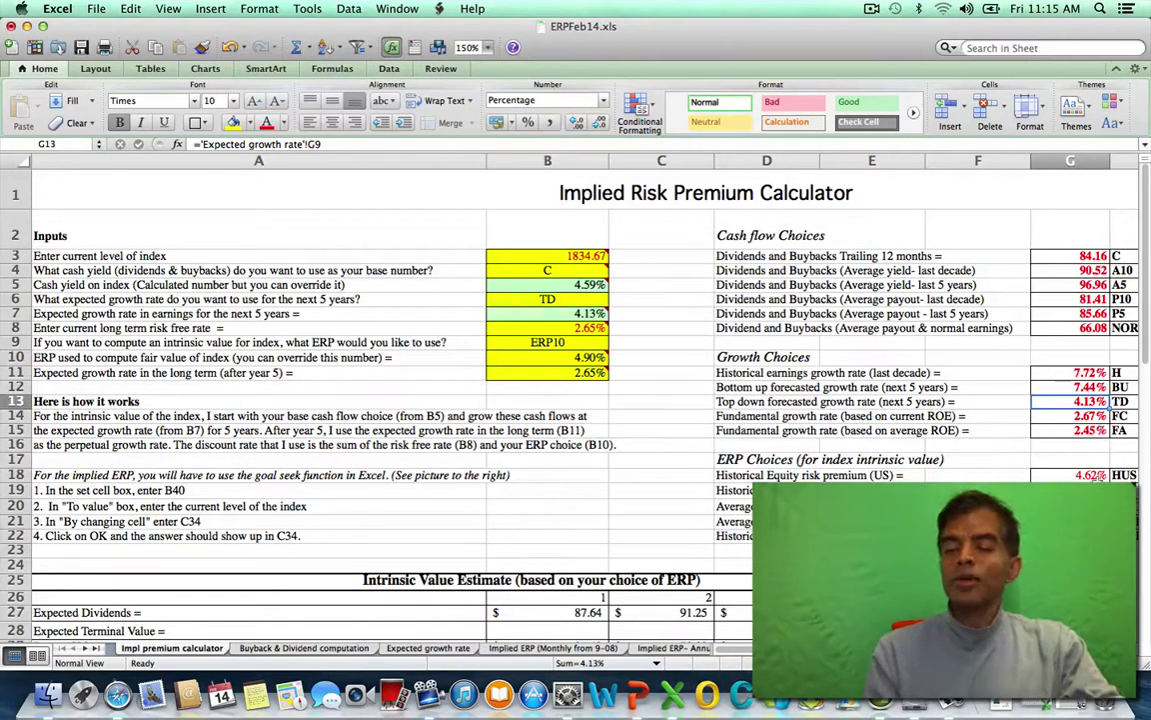
Choose TD as the expected growth rate option for the next 5 years in B6
click(540, 298)
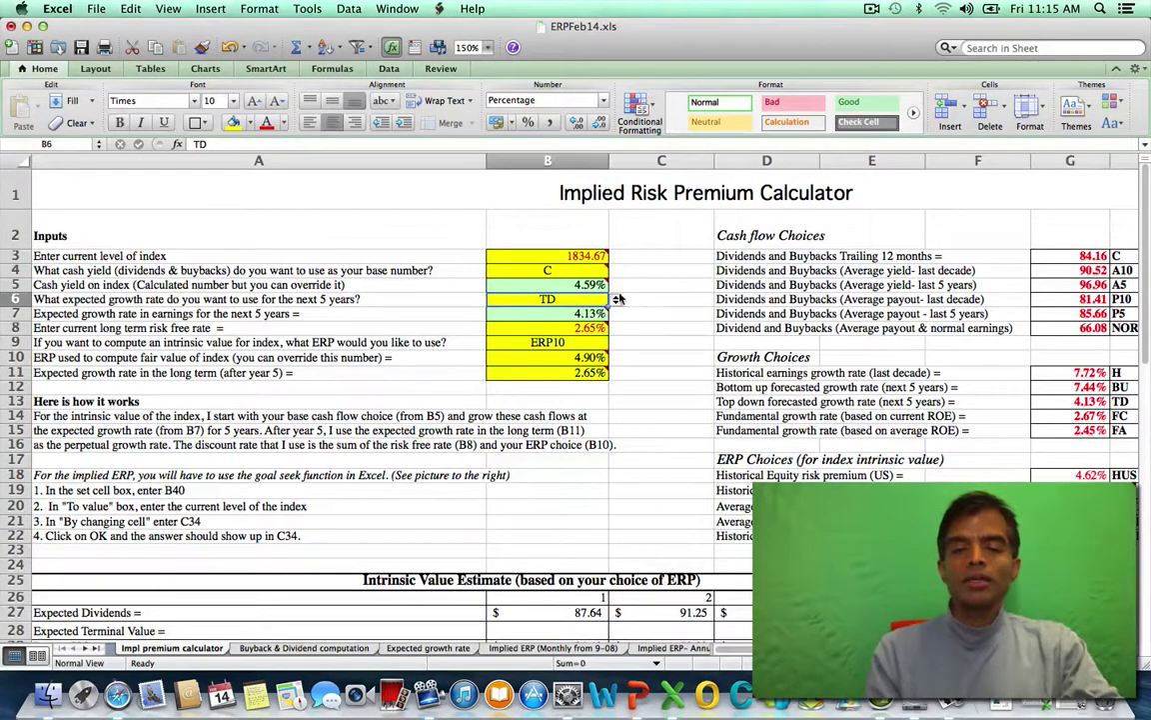
click(615, 302)
click(508, 342)
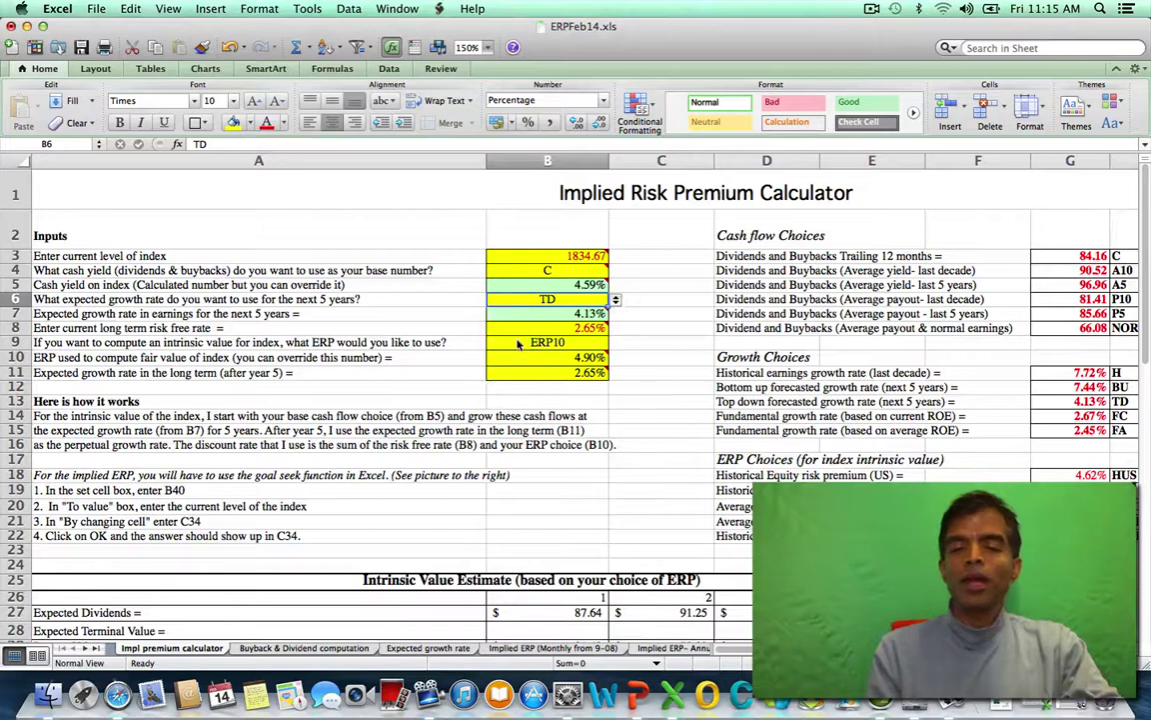
mouse_move(512, 357)
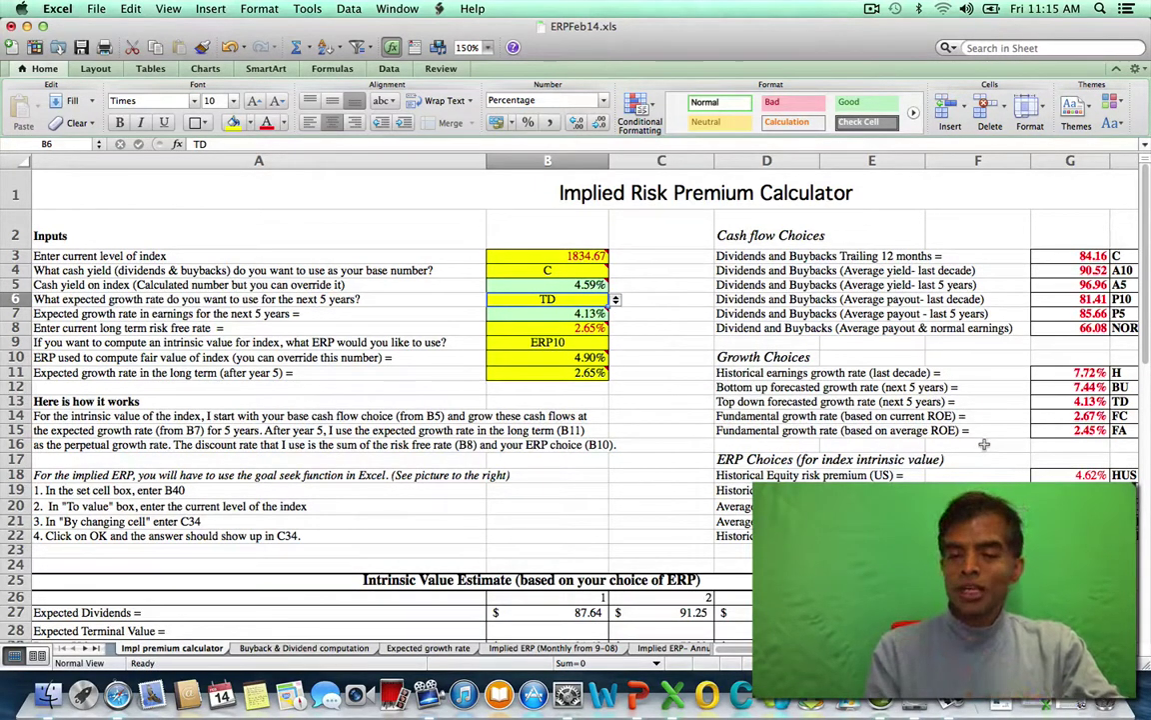
Check the fundamental growth rate formula based on current ROE and review the growth options available in B6
click(760, 417)
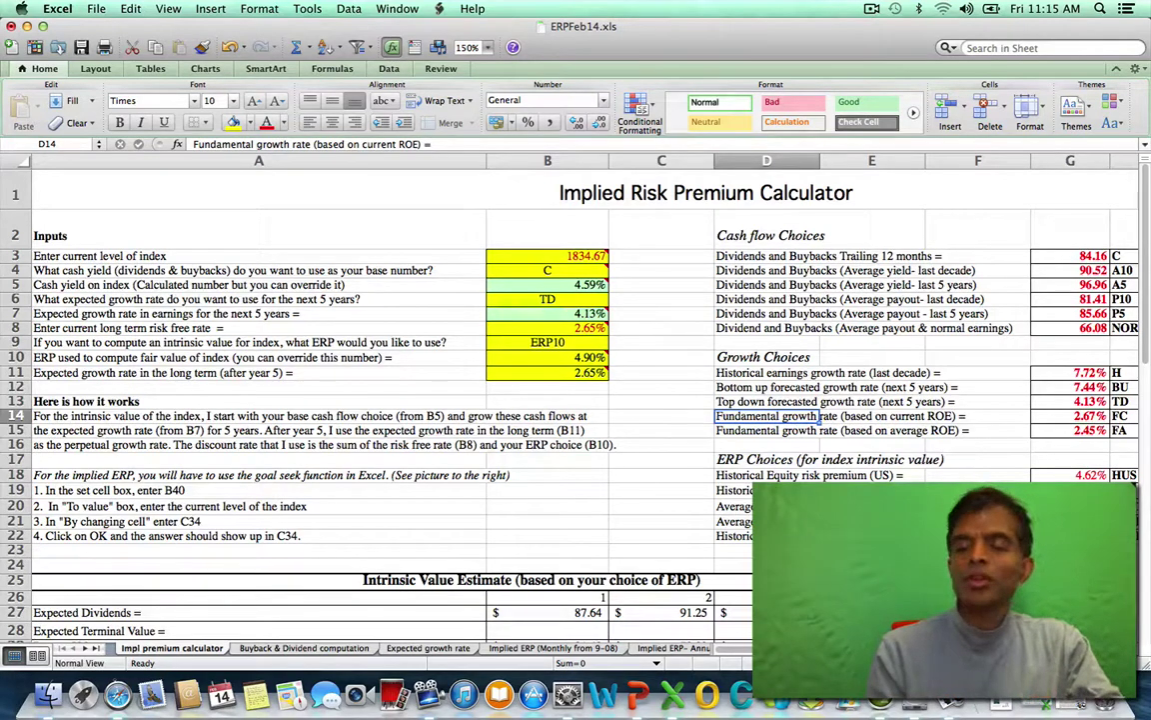
click(1091, 416)
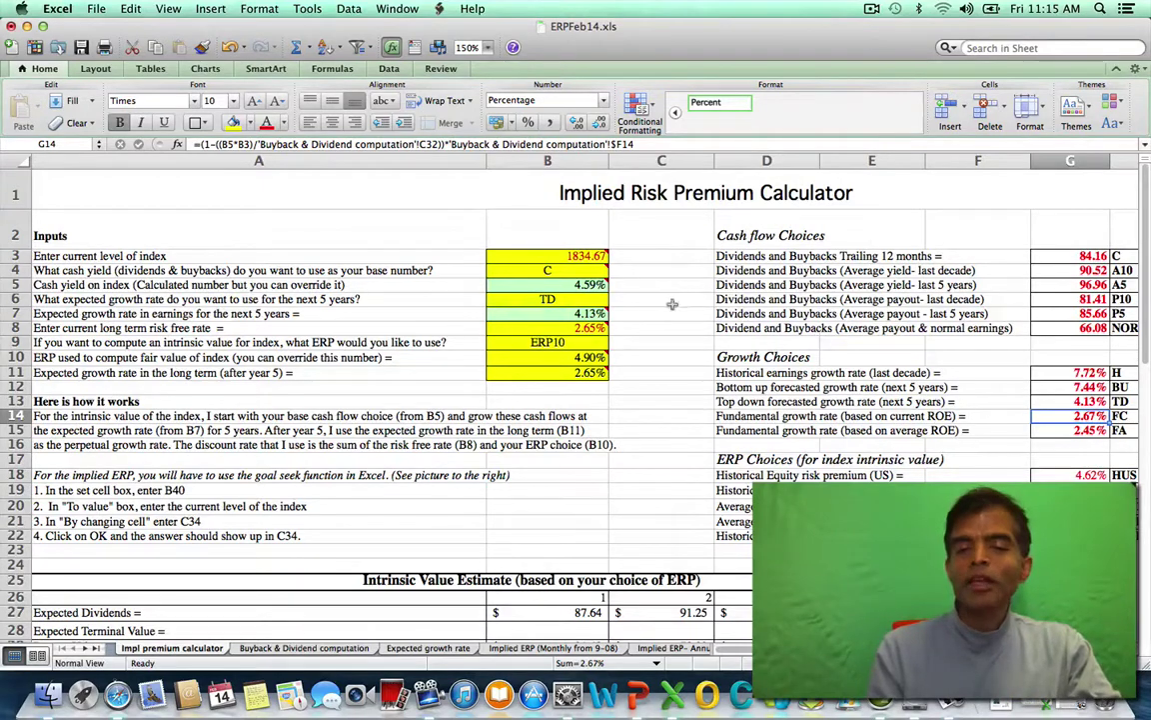
click(603, 300)
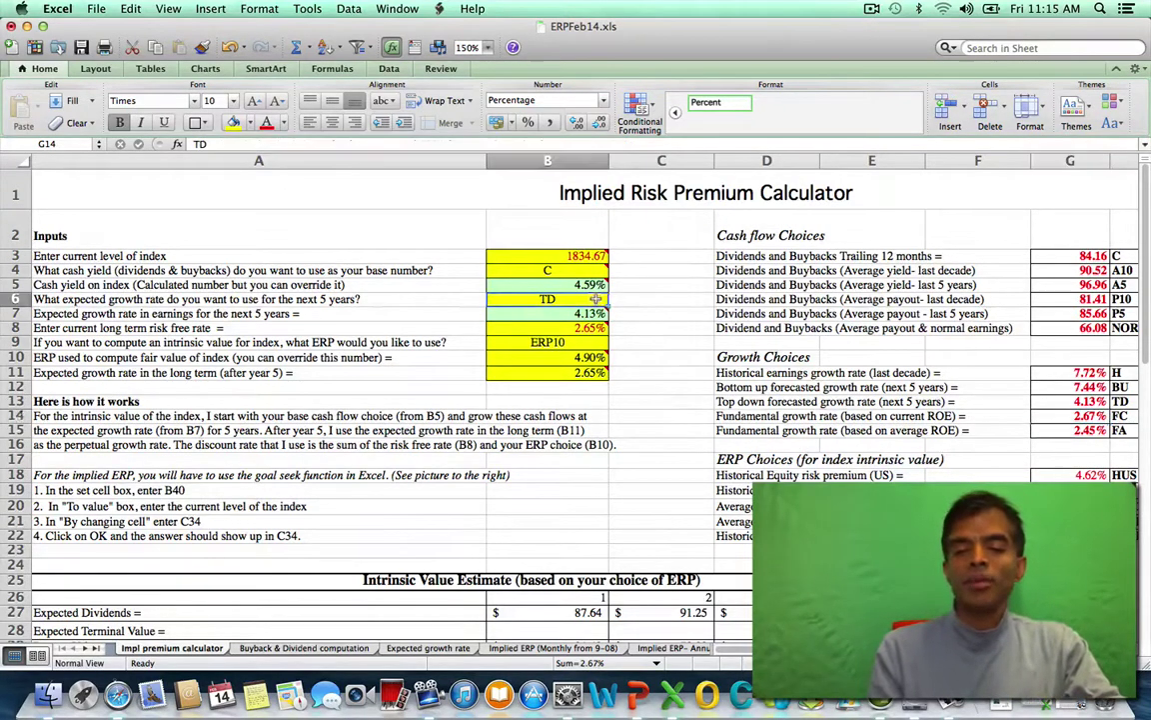
click(615, 301)
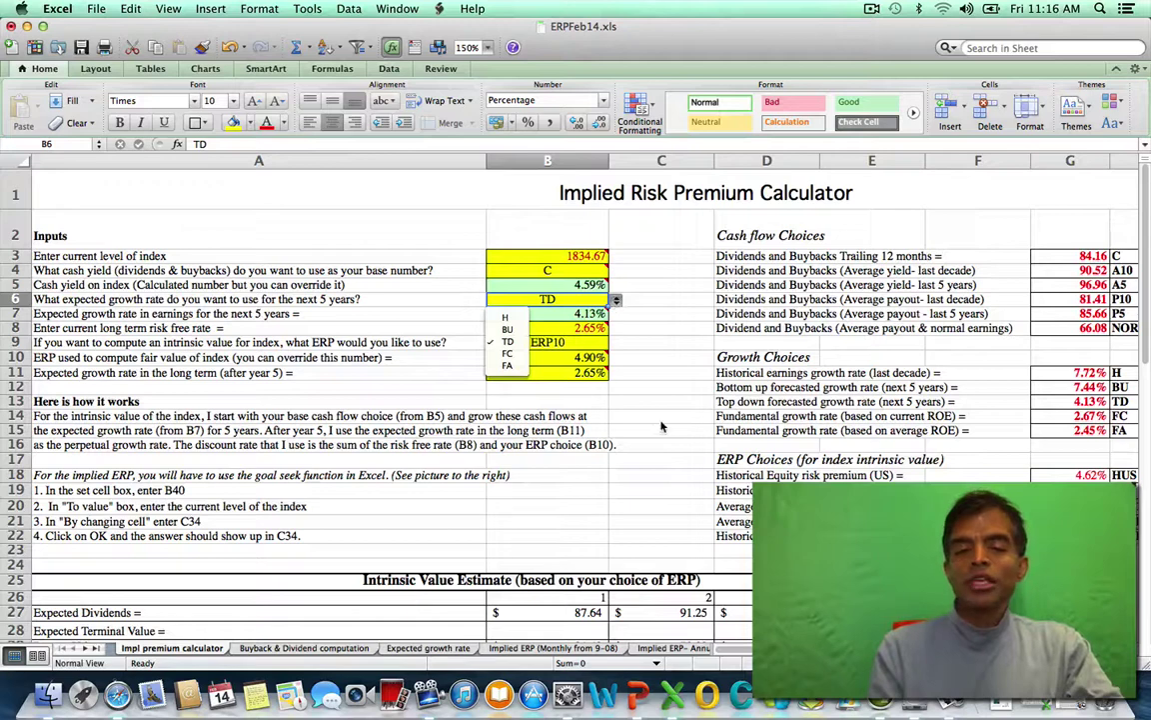
click(590, 366)
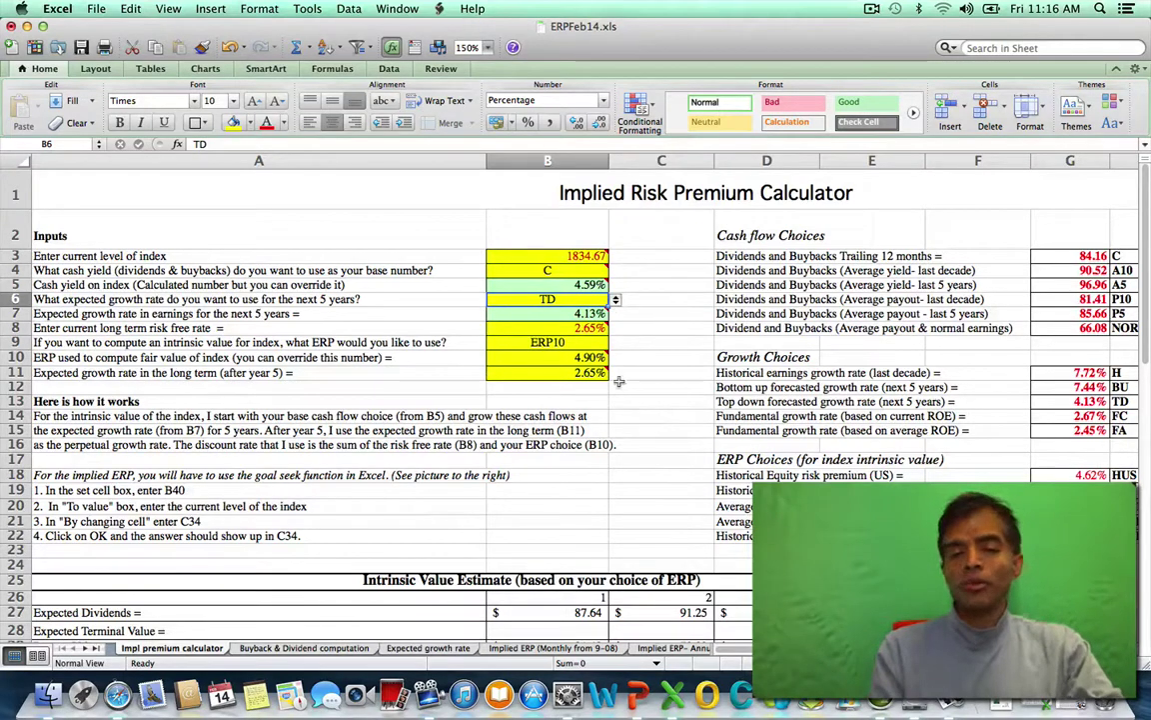
Check the formula for expected earnings growth in B7 and go to the long term risk free rate in B8
click(540, 313)
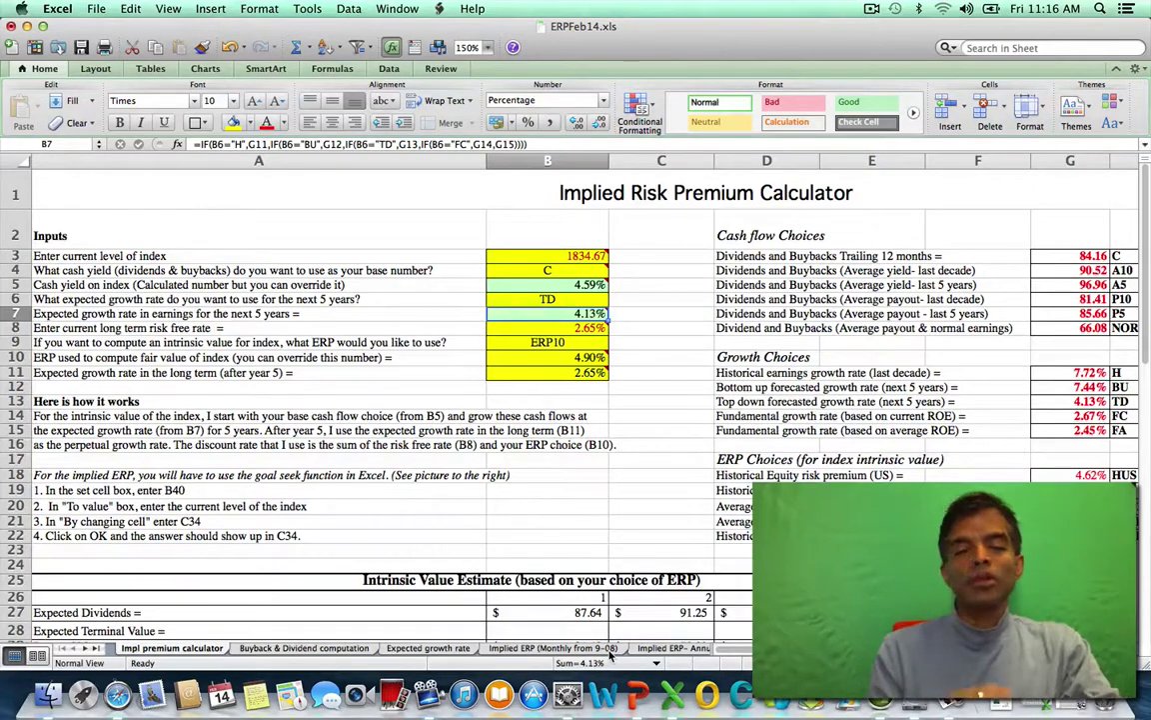
key(Down)
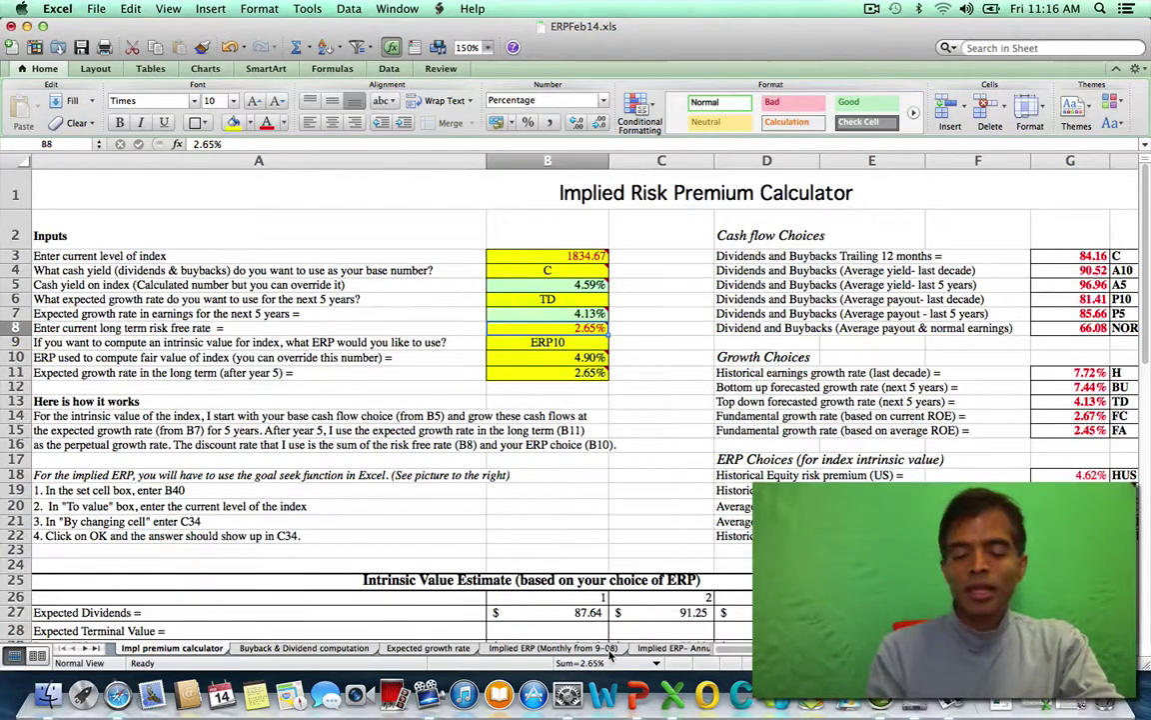
Set the current long term risk free rate in B8 to 2.74% and review the ERP options available in B9
text(2%74)
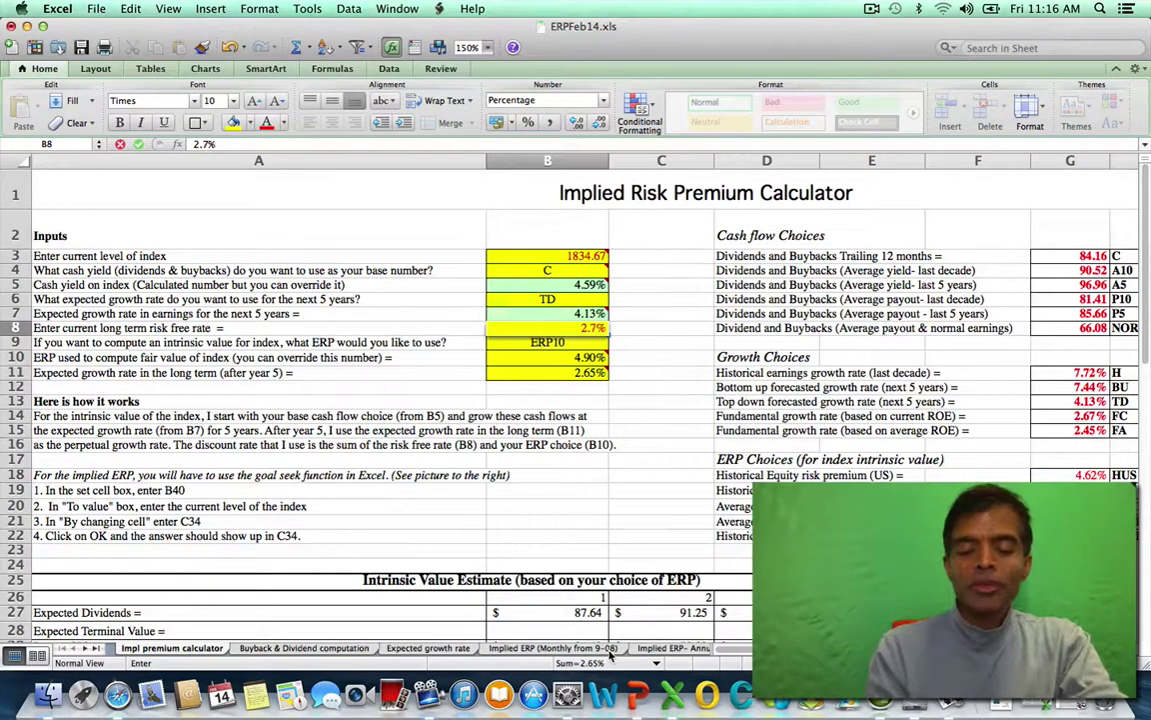
key(Return)
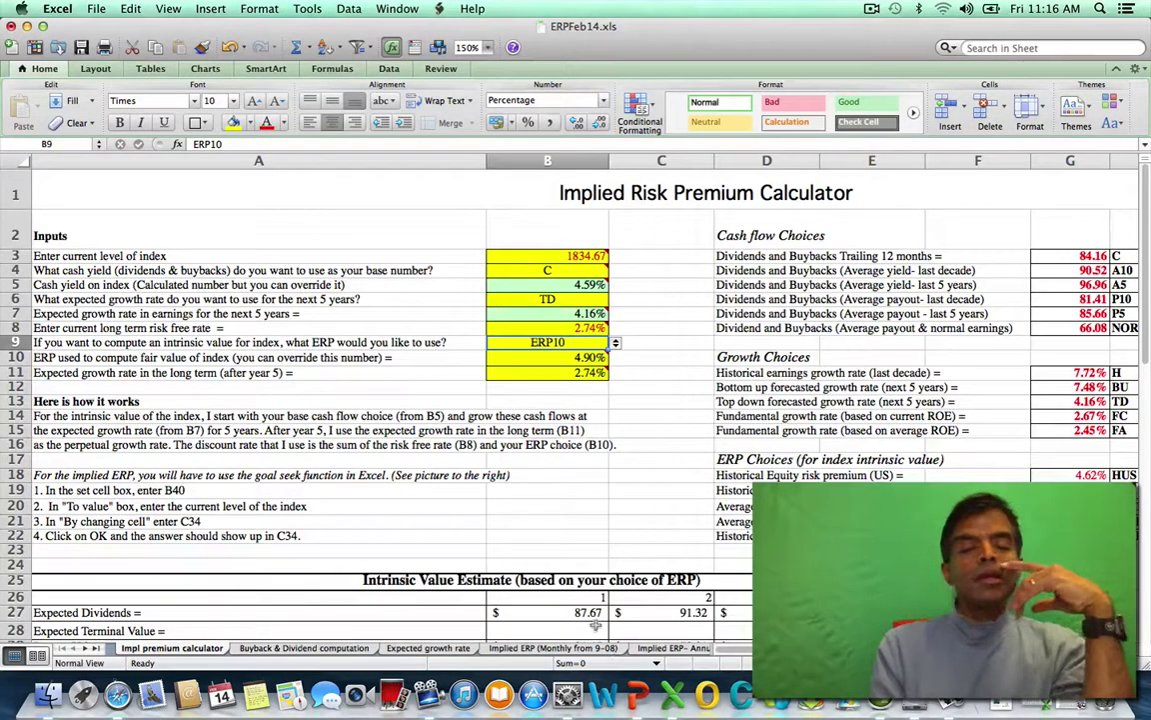
click(616, 342)
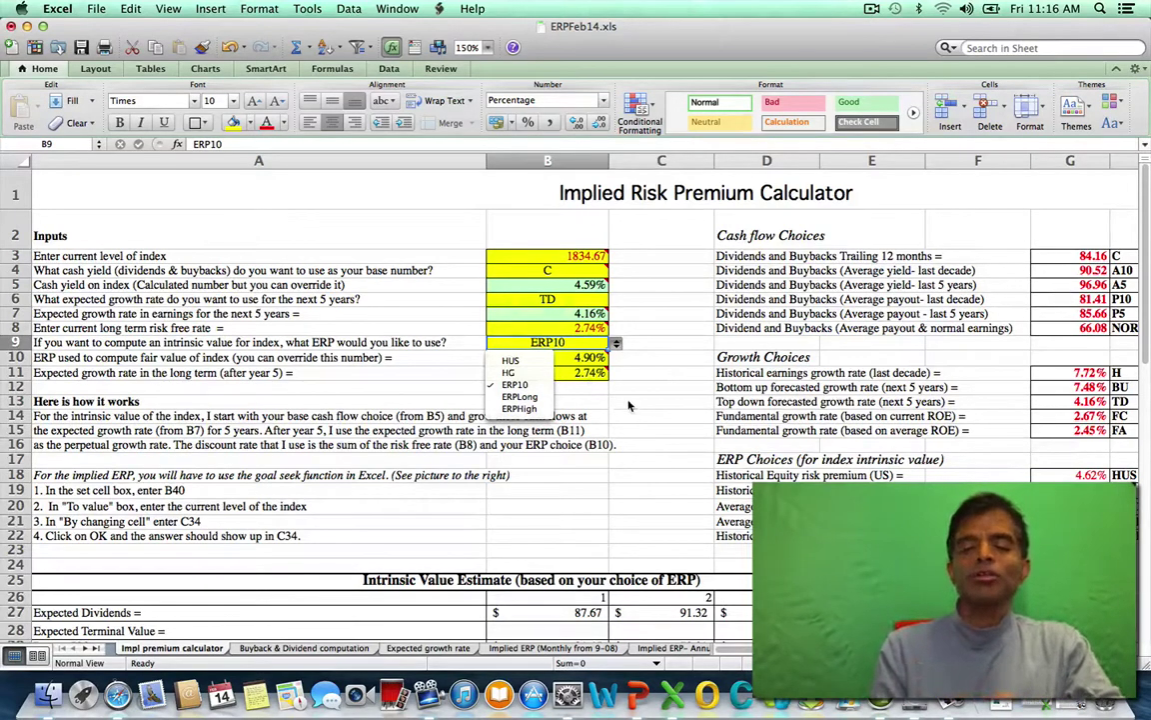
key(Escape)
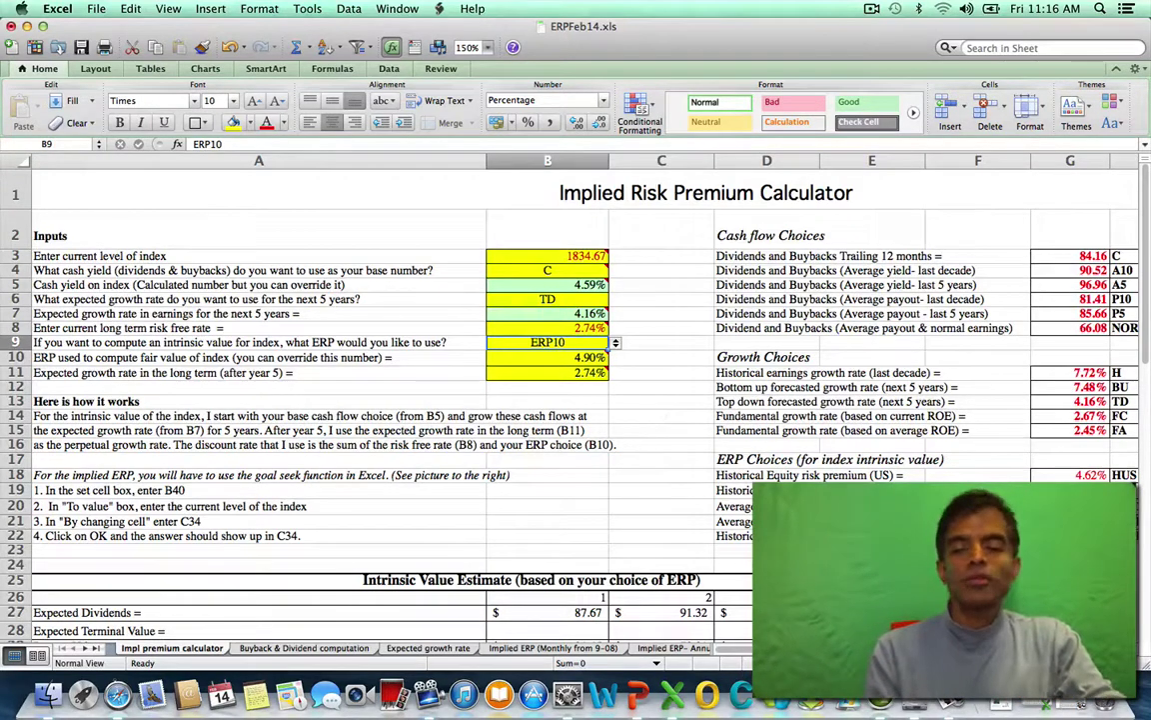
Examine the implied risk premium in C34 and its expected cash flows against the inputs at the start of the sheet
click(1147, 553)
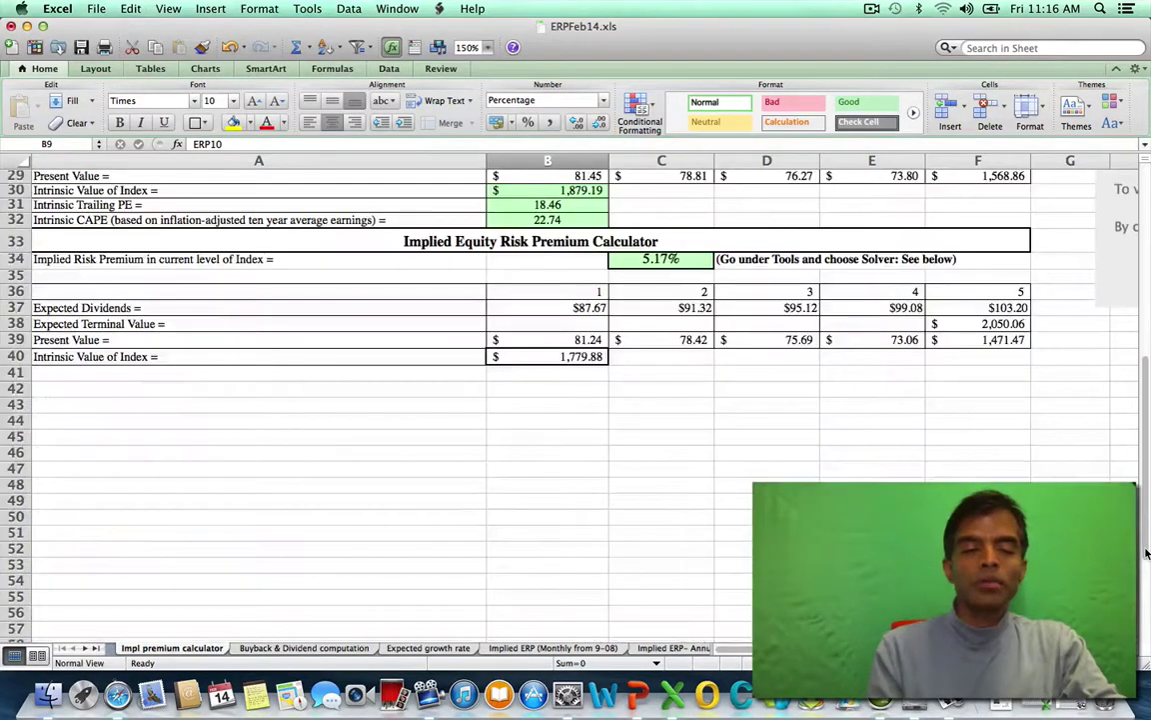
click(675, 262)
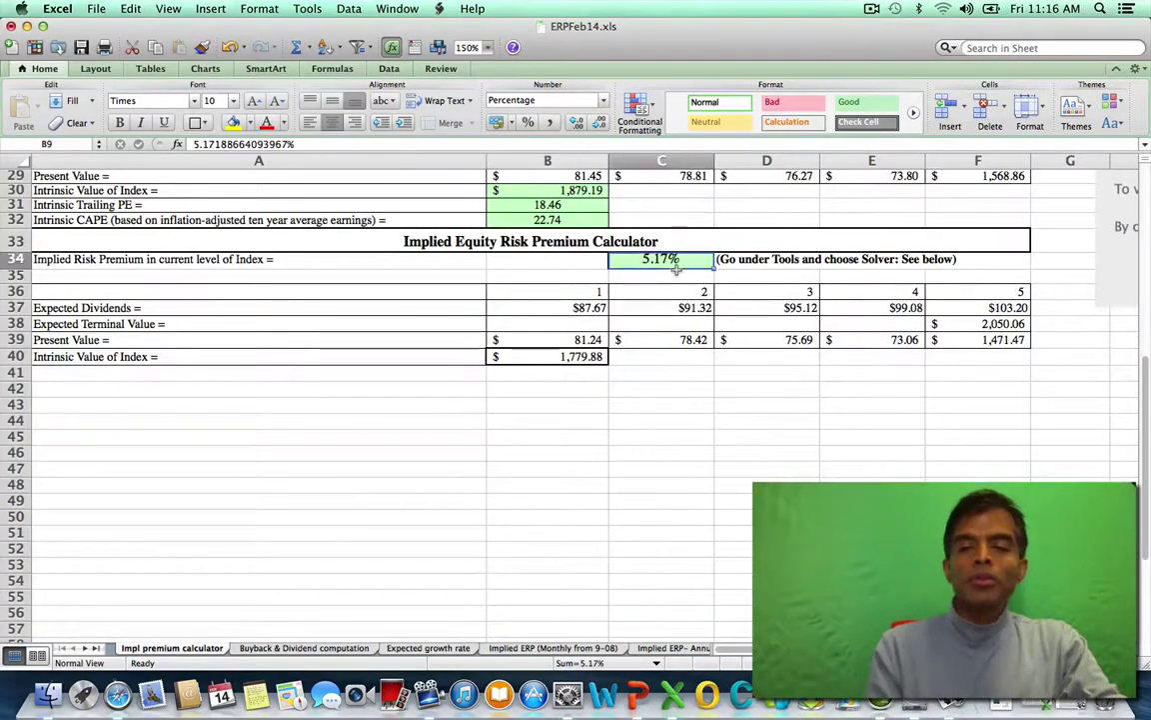
click(1149, 203)
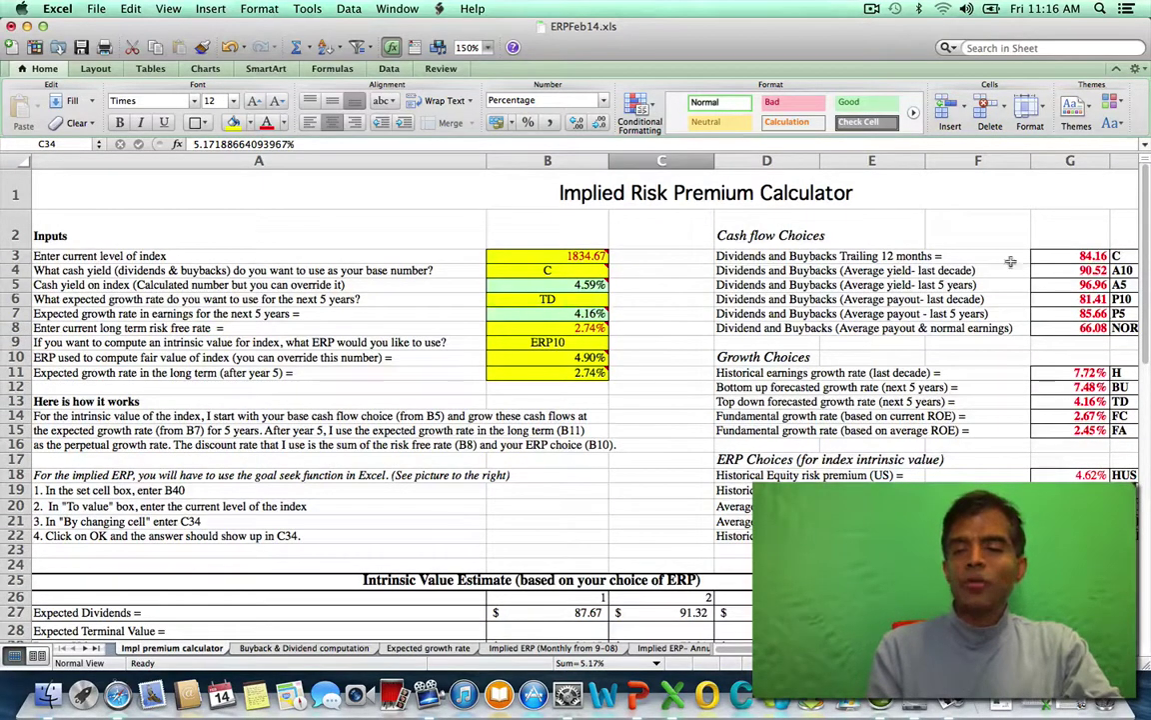
click(1146, 597)
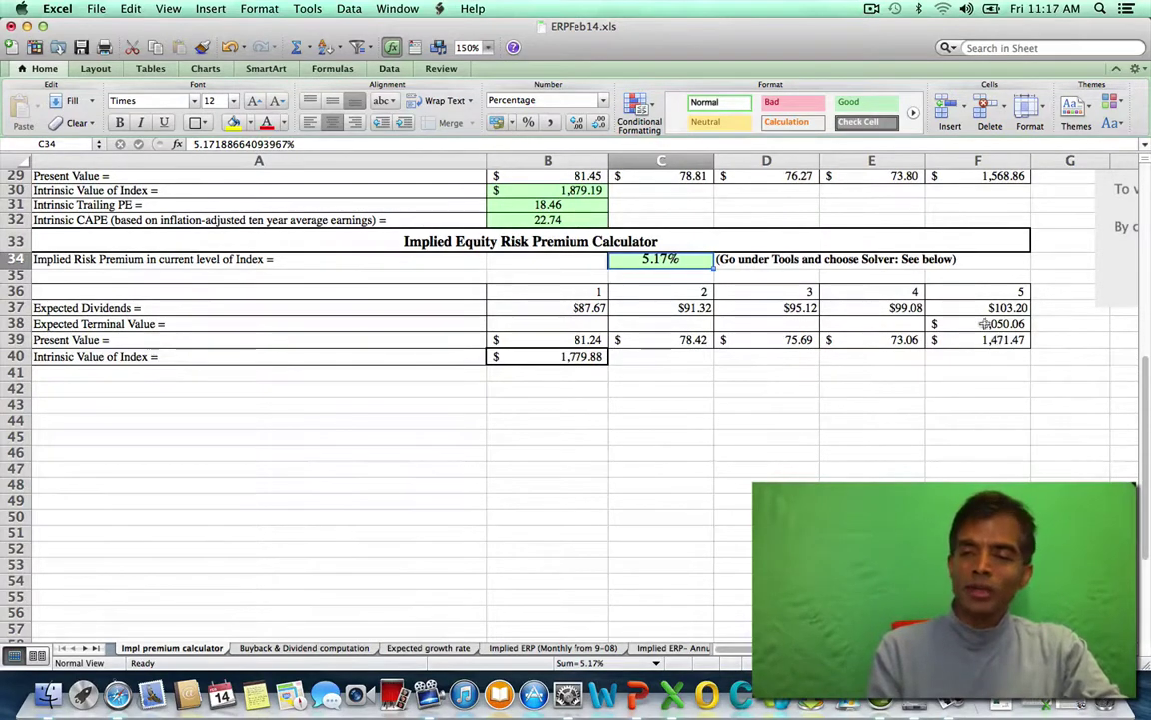
click(1147, 231)
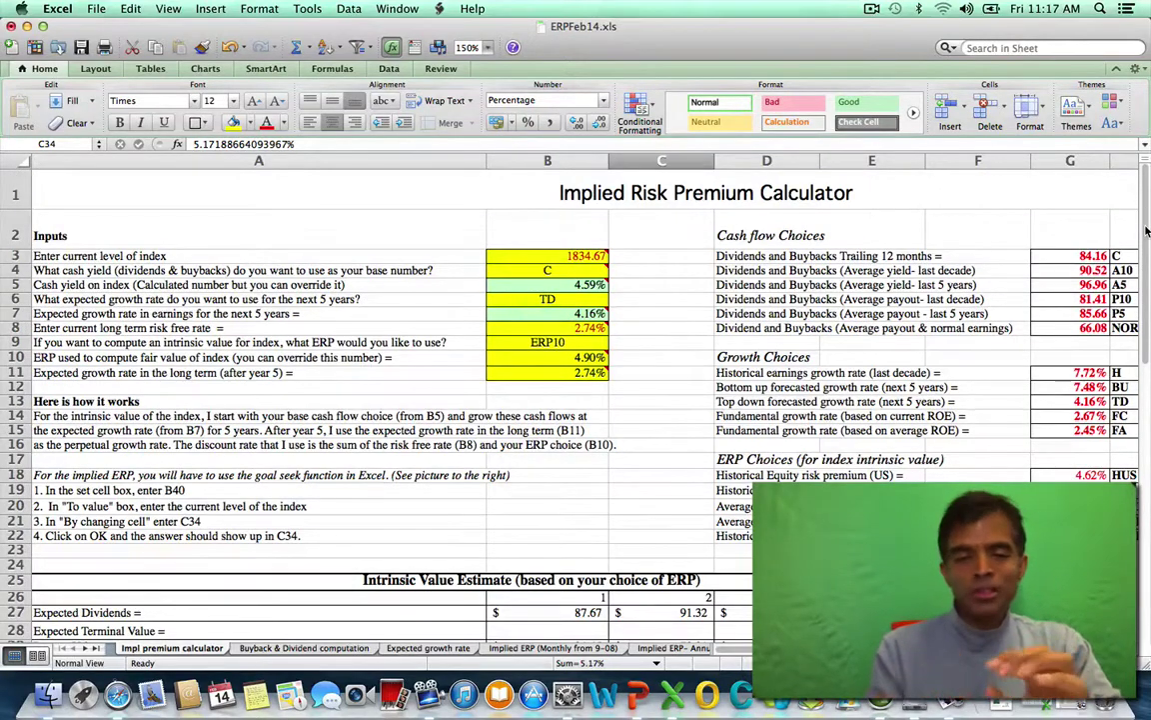
Check the formula and the comment of the expected long term growth rate in B11
click(549, 373)
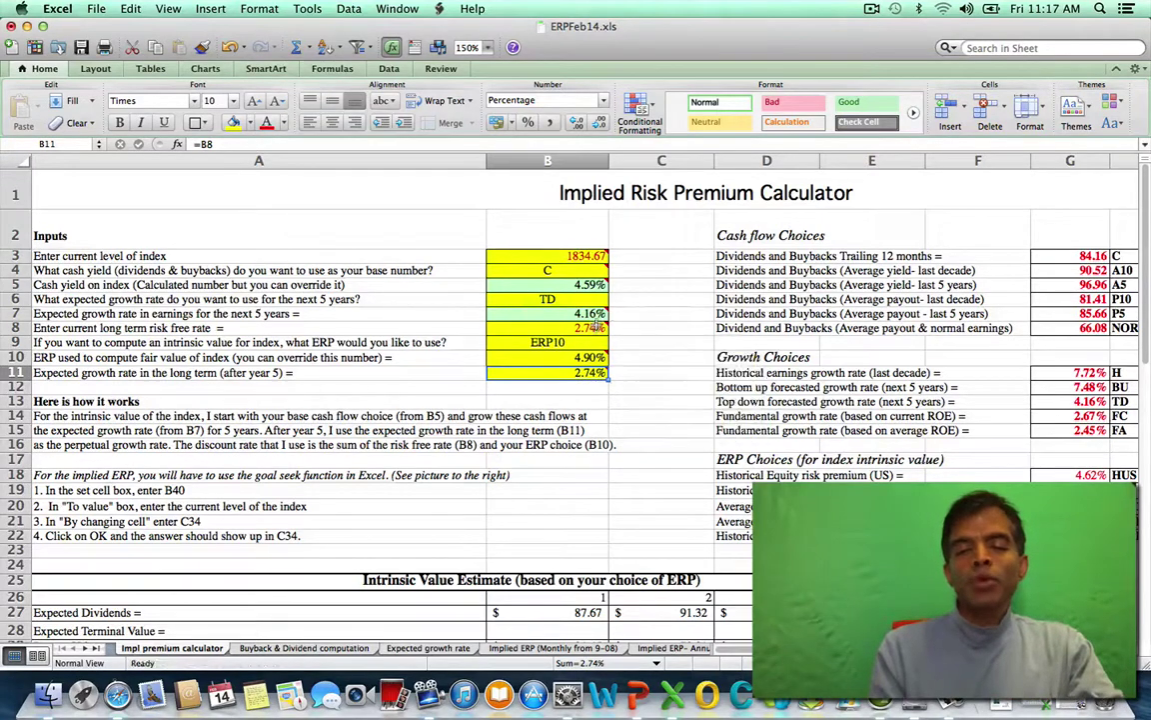
mouse_move(596, 328)
mouse_move(596, 372)
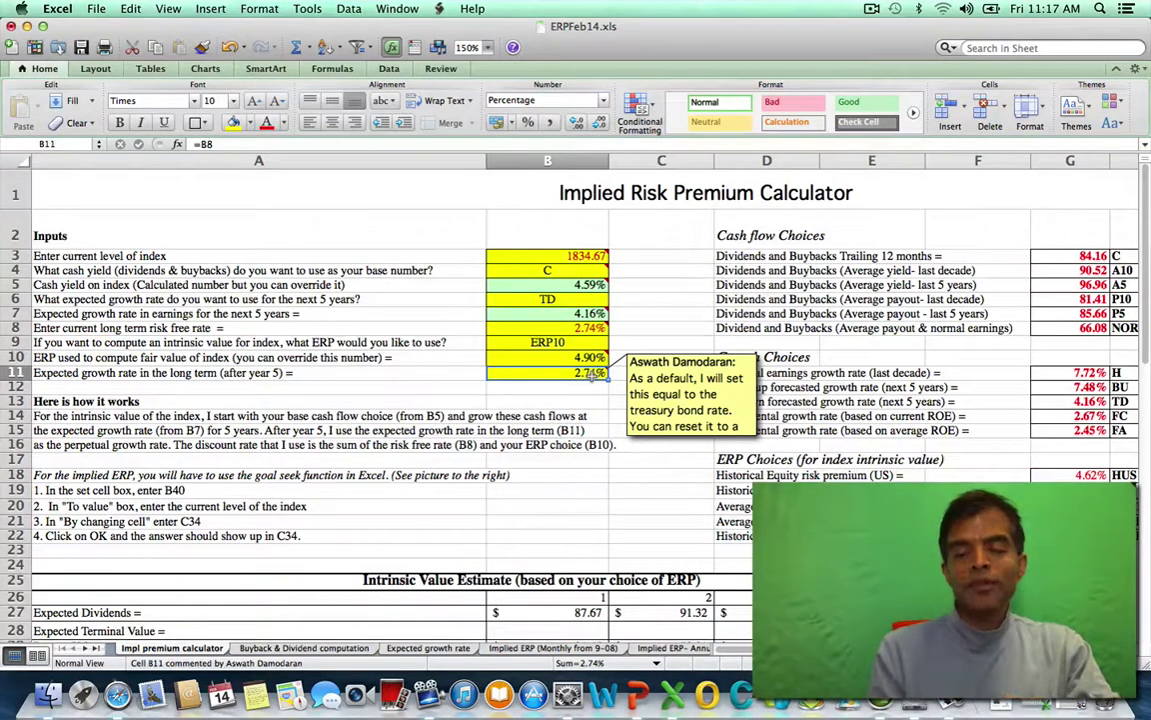
Check the formula for the intrinsic value of the index in B40 and compare it with the current index level in B3
click(1147, 578)
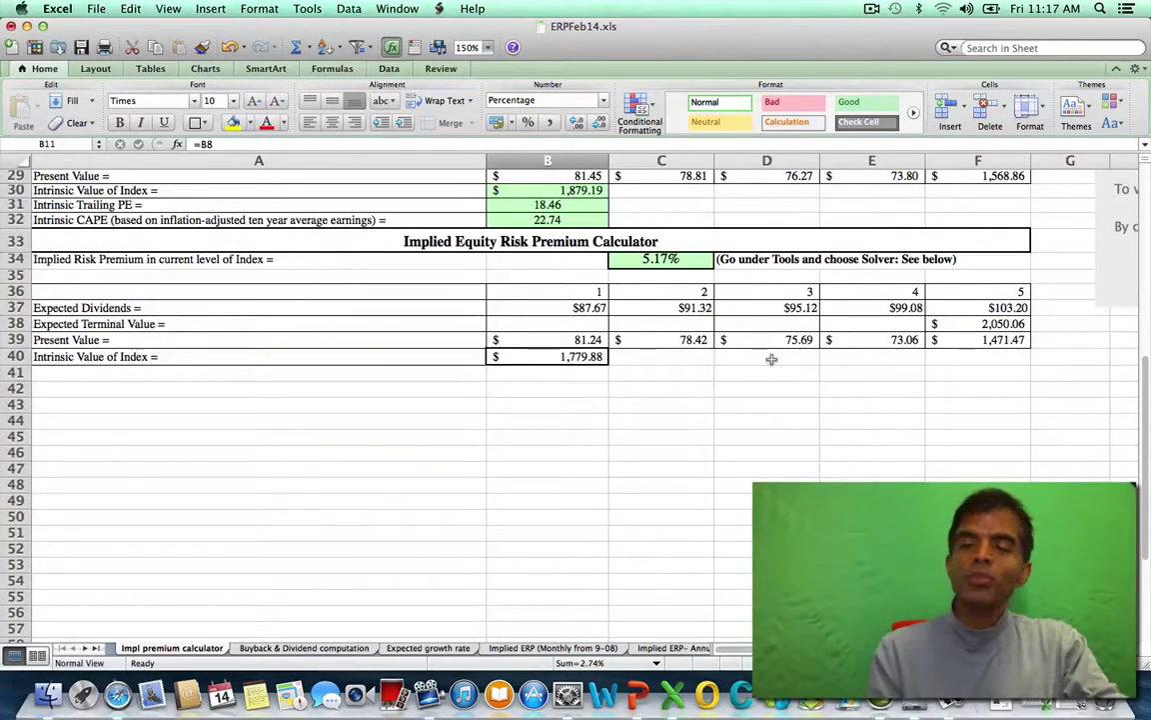
click(560, 356)
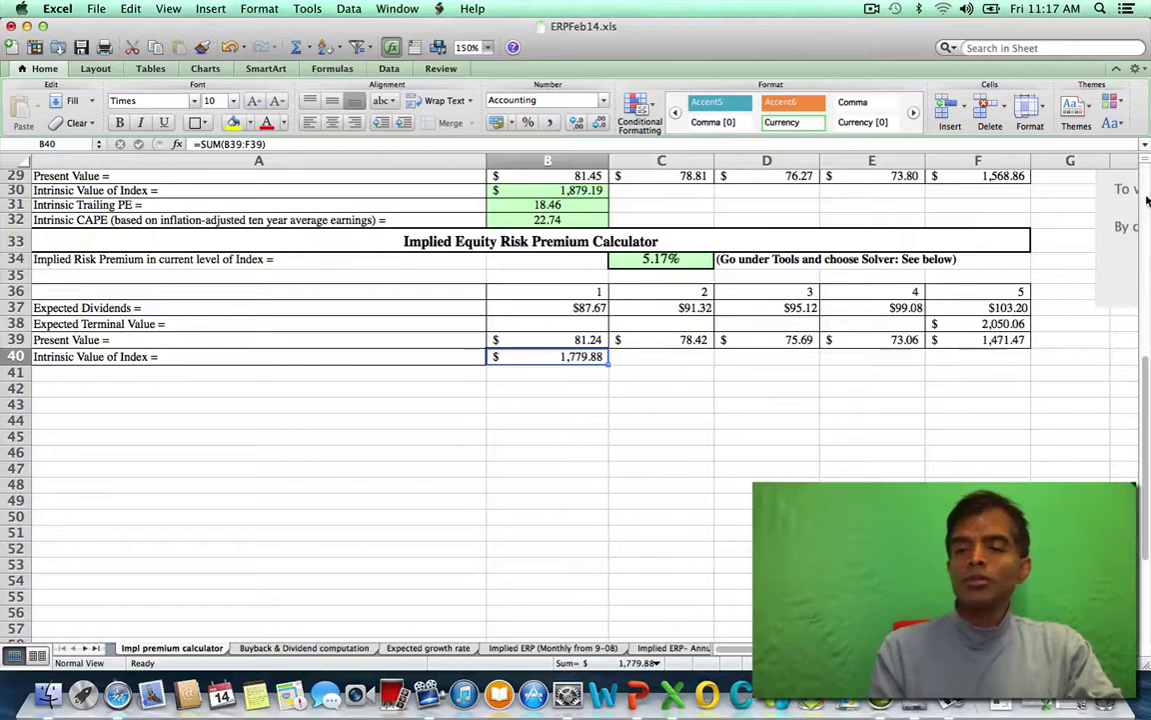
scroll(610, 251, up, 10)
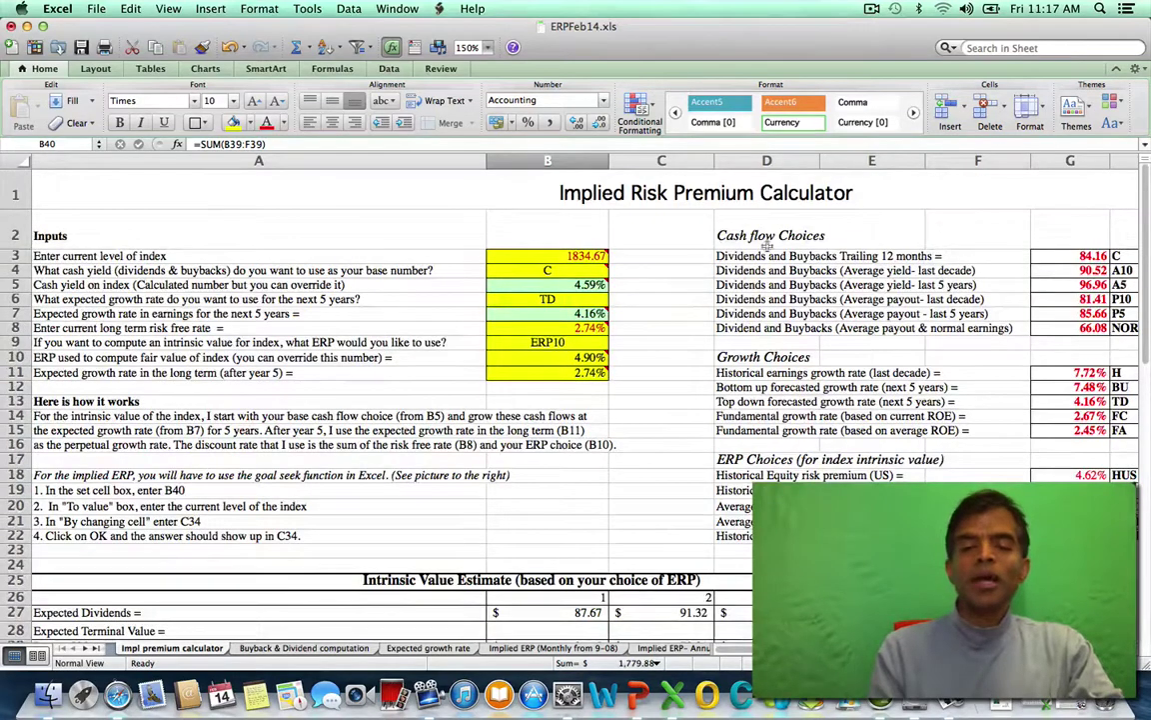
click(602, 256)
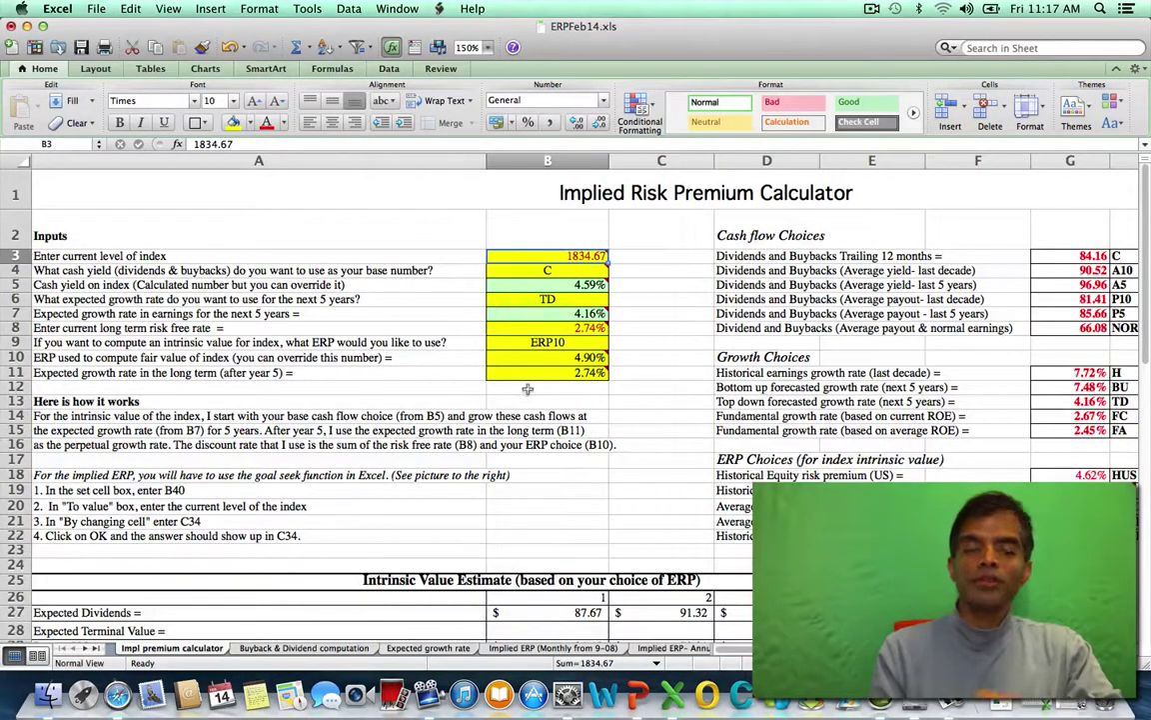
Start Goal Seek and choose the intrinsic value of the index, B40, as the cell to set
click(308, 8)
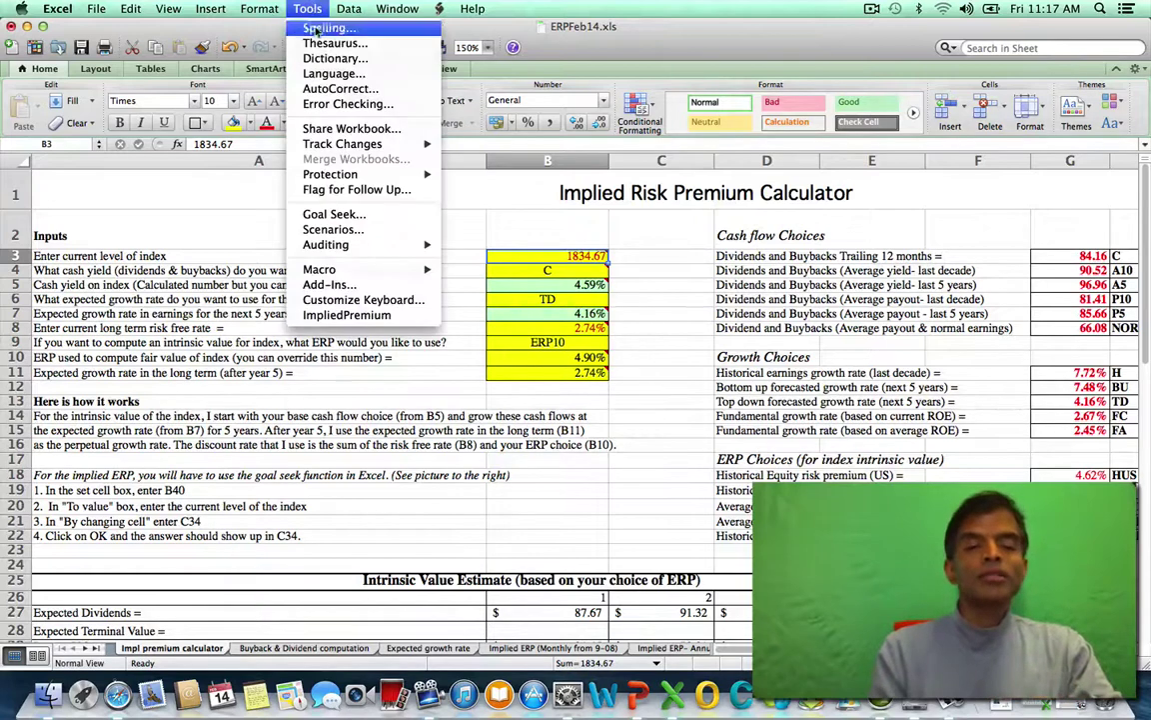
click(345, 214)
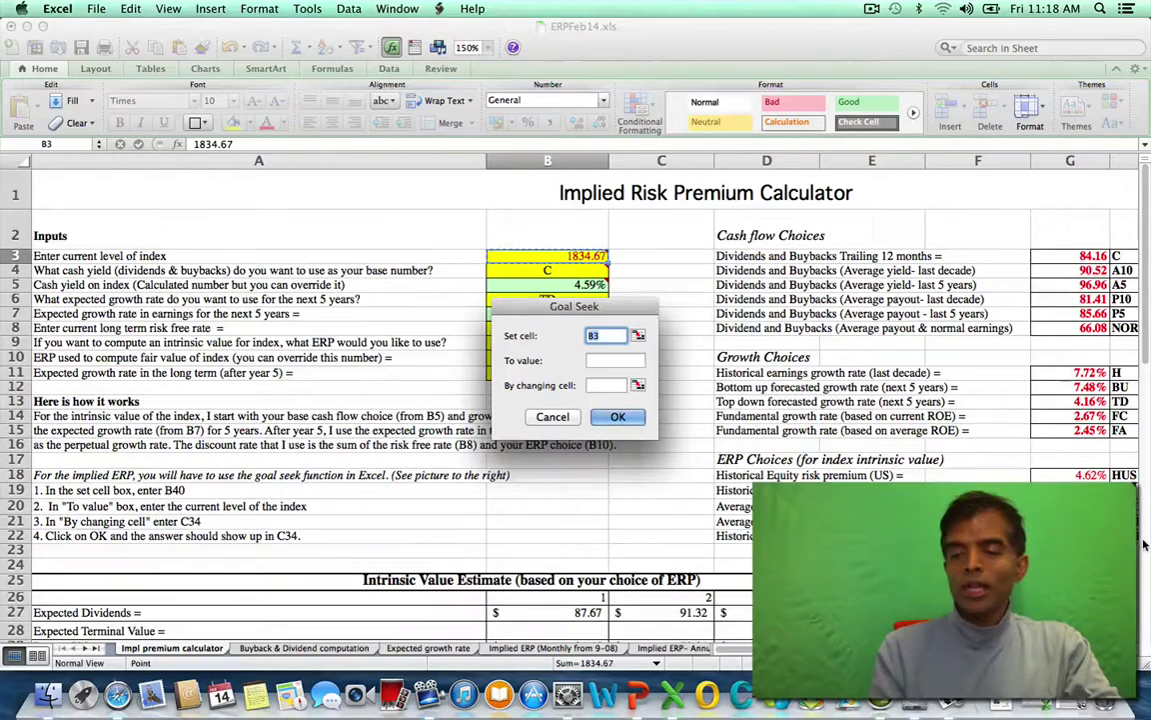
scroll(1145, 544, down, 9)
drag(606, 305, 600, 393)
click(548, 356)
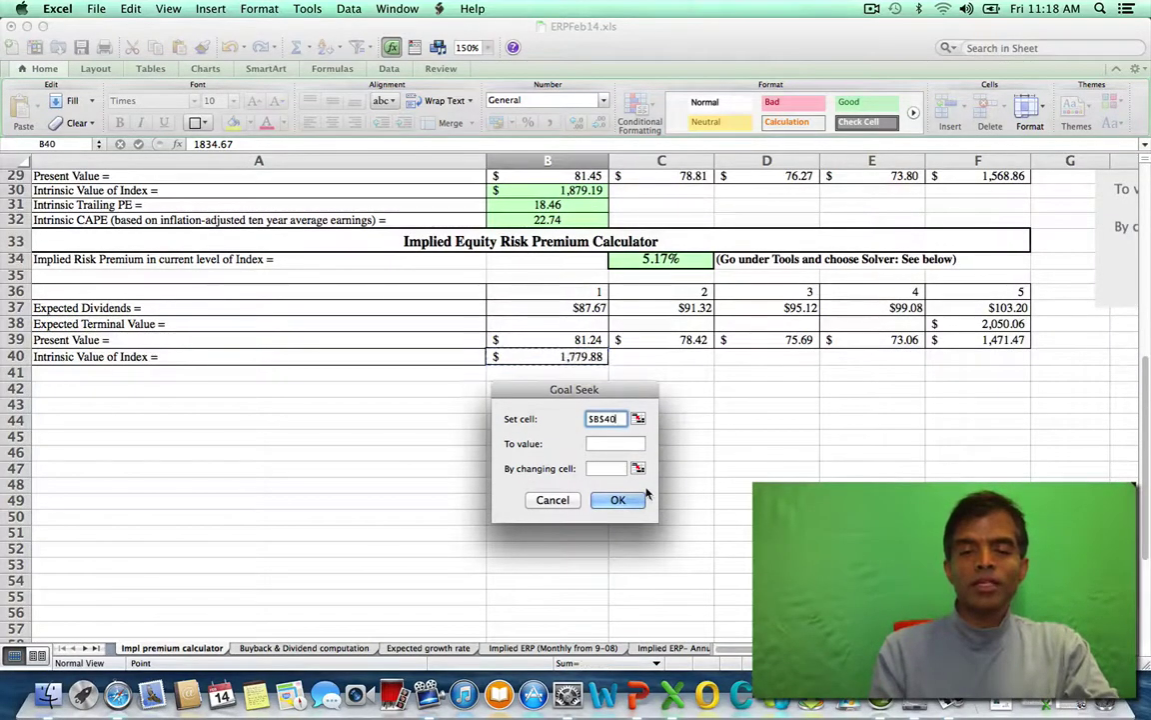
Solve for a Goal Seek target of 1834.67 by changing C34, accept the solution and check the implied risk premium
click(613, 445)
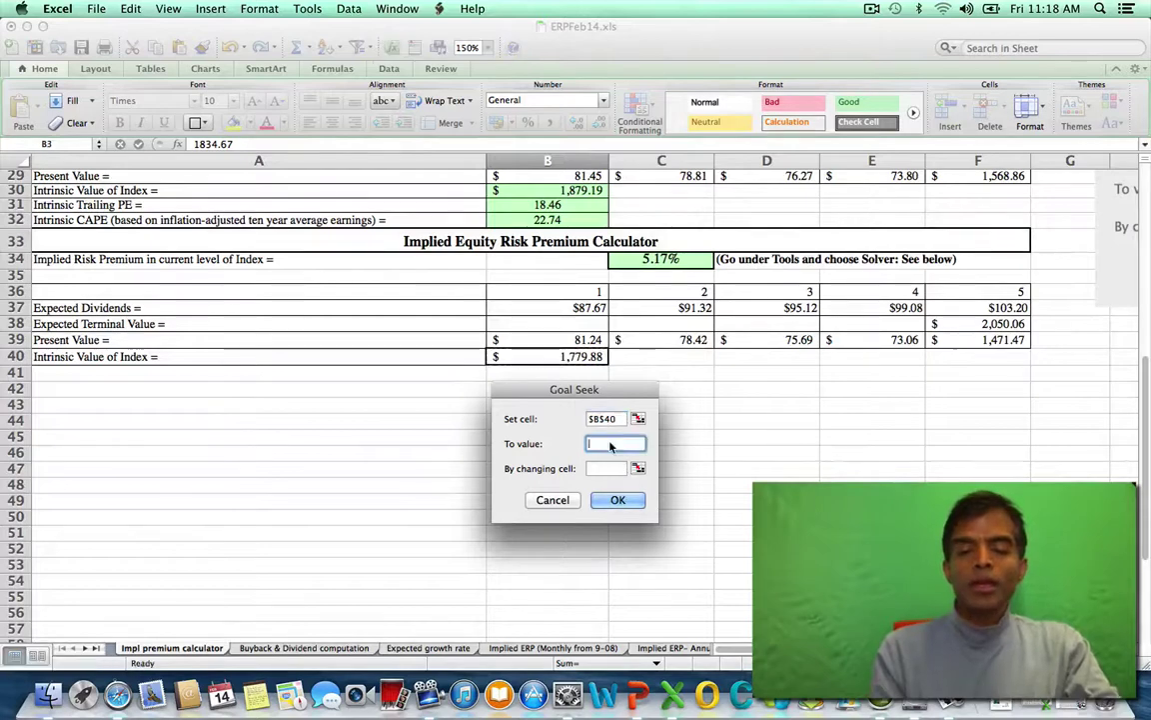
text(1834)
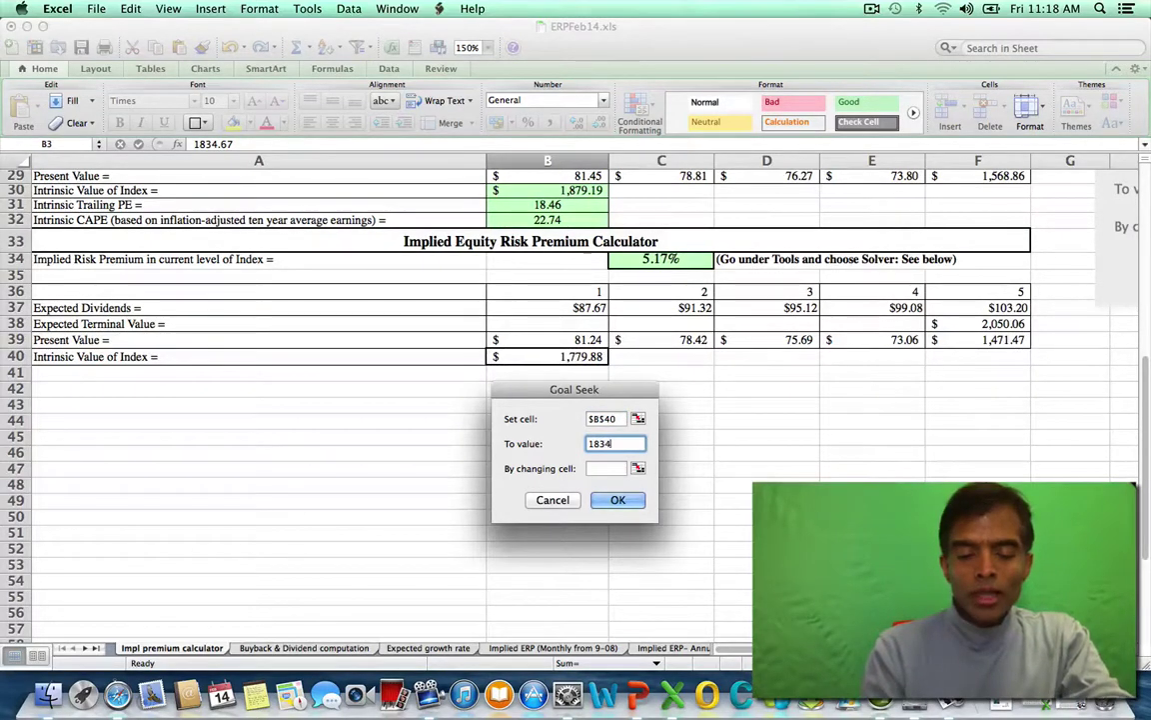
text(.67)
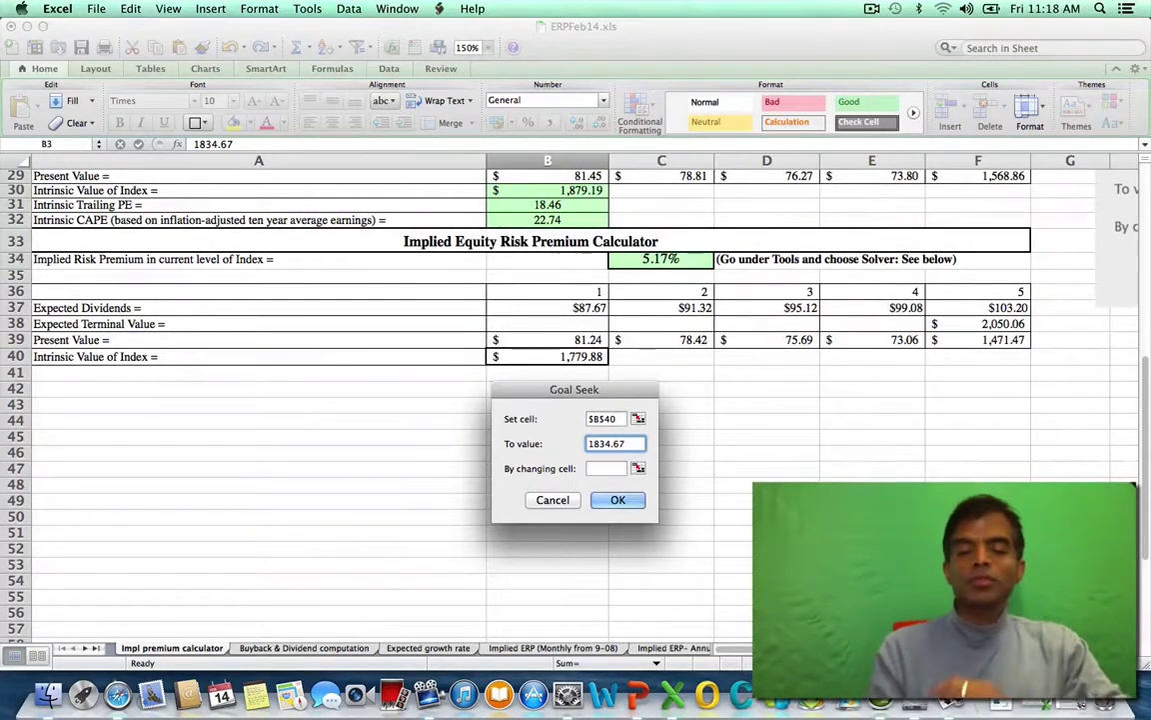
click(604, 467)
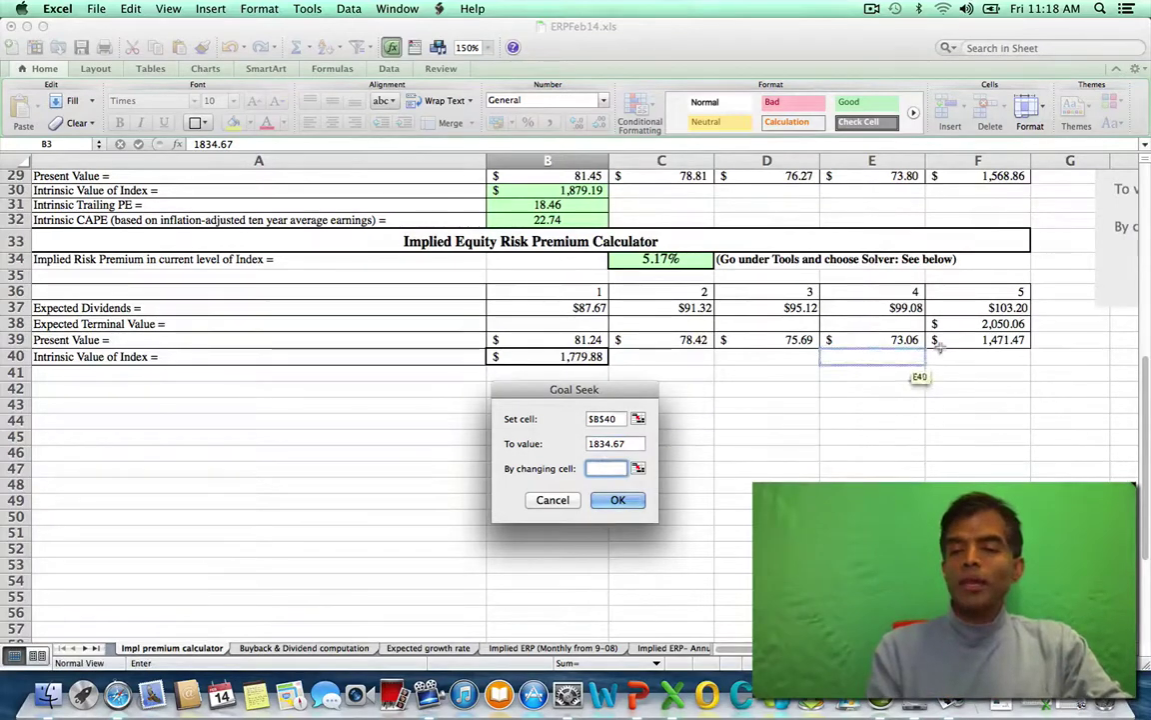
click(662, 259)
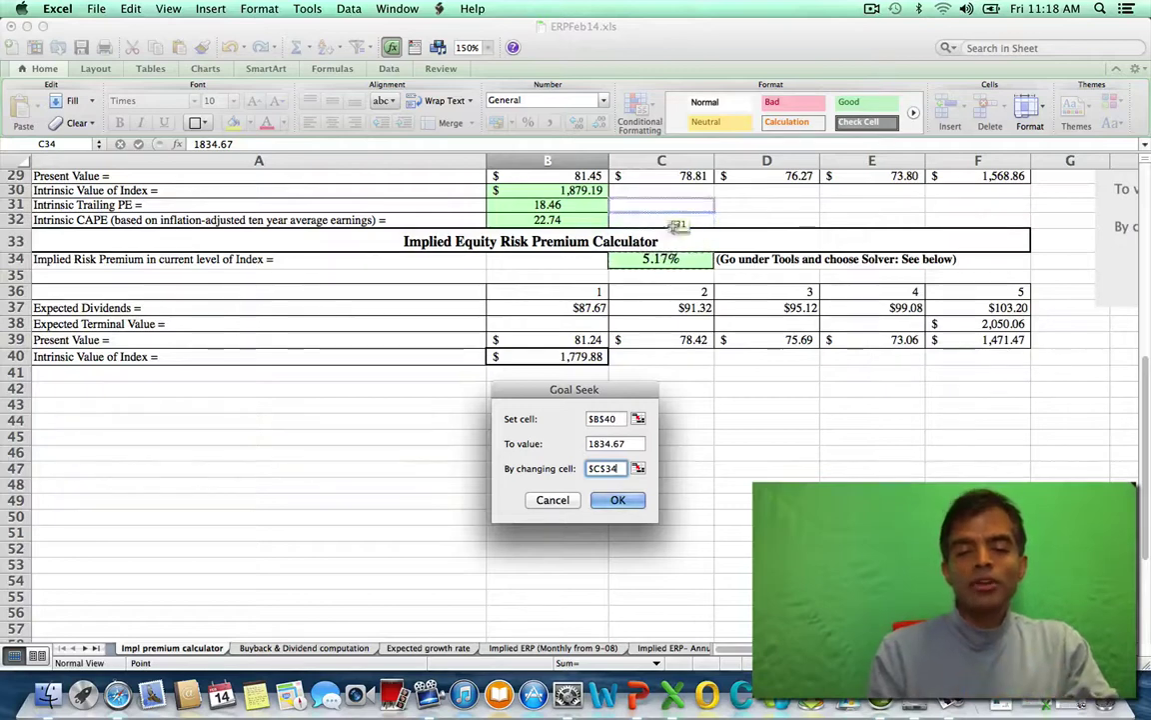
drag(639, 266, 732, 392)
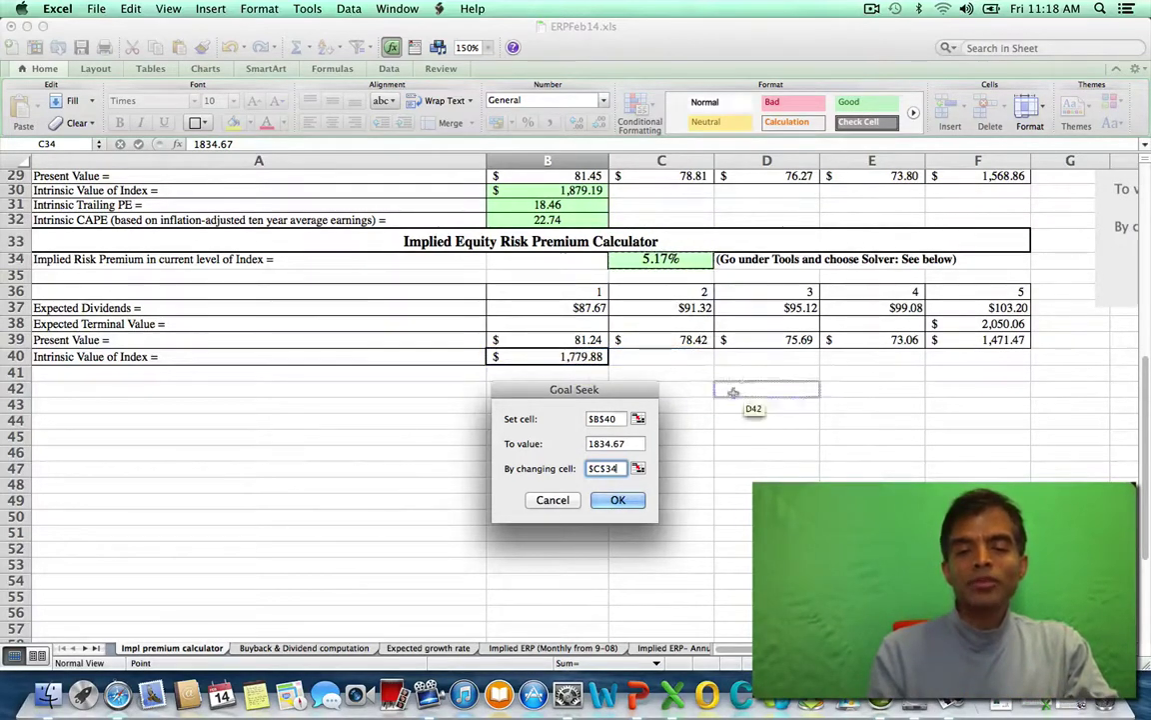
click(632, 503)
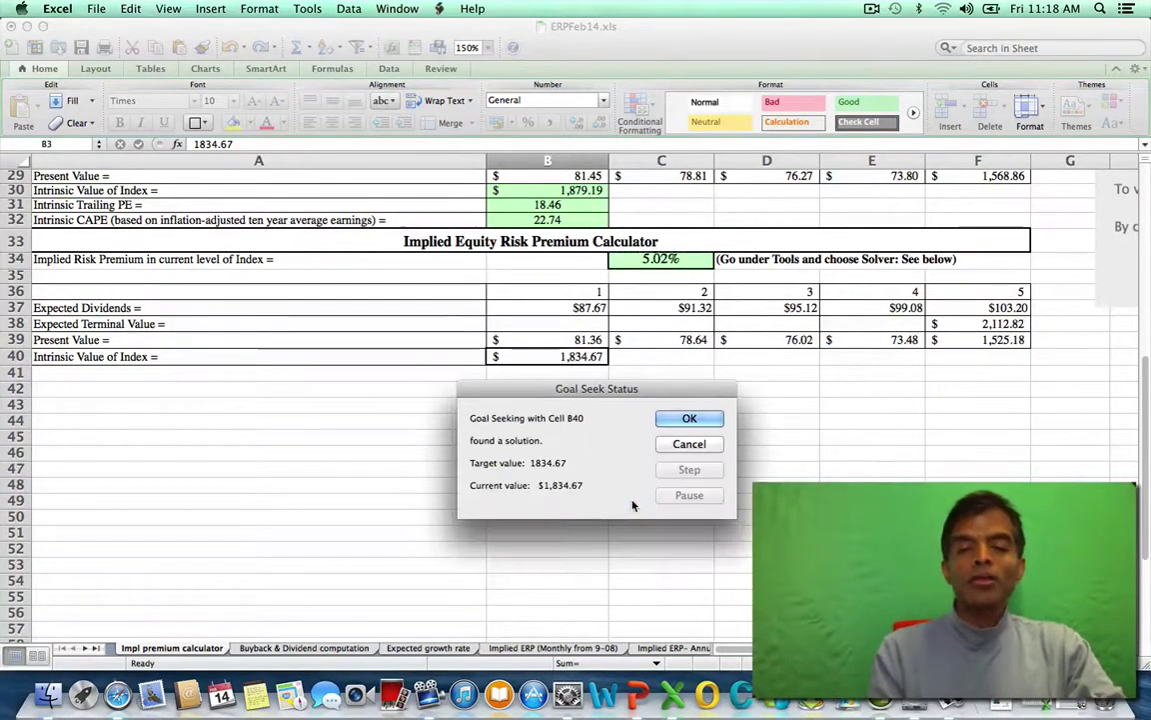
click(690, 419)
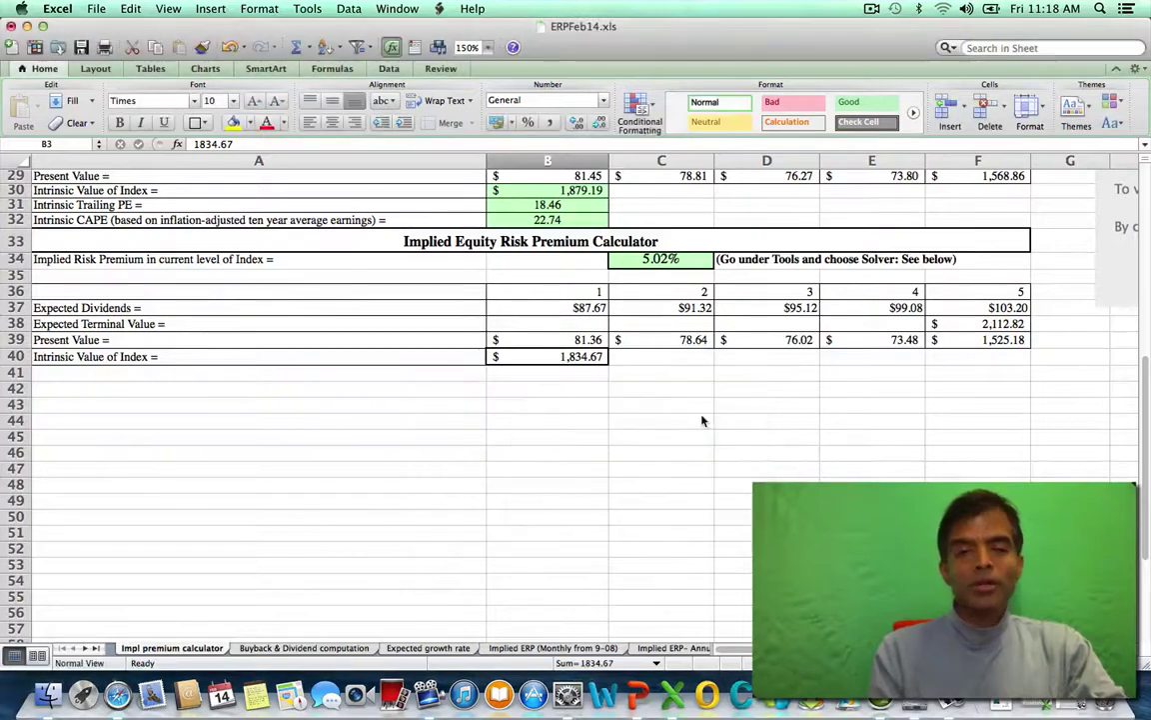
click(655, 259)
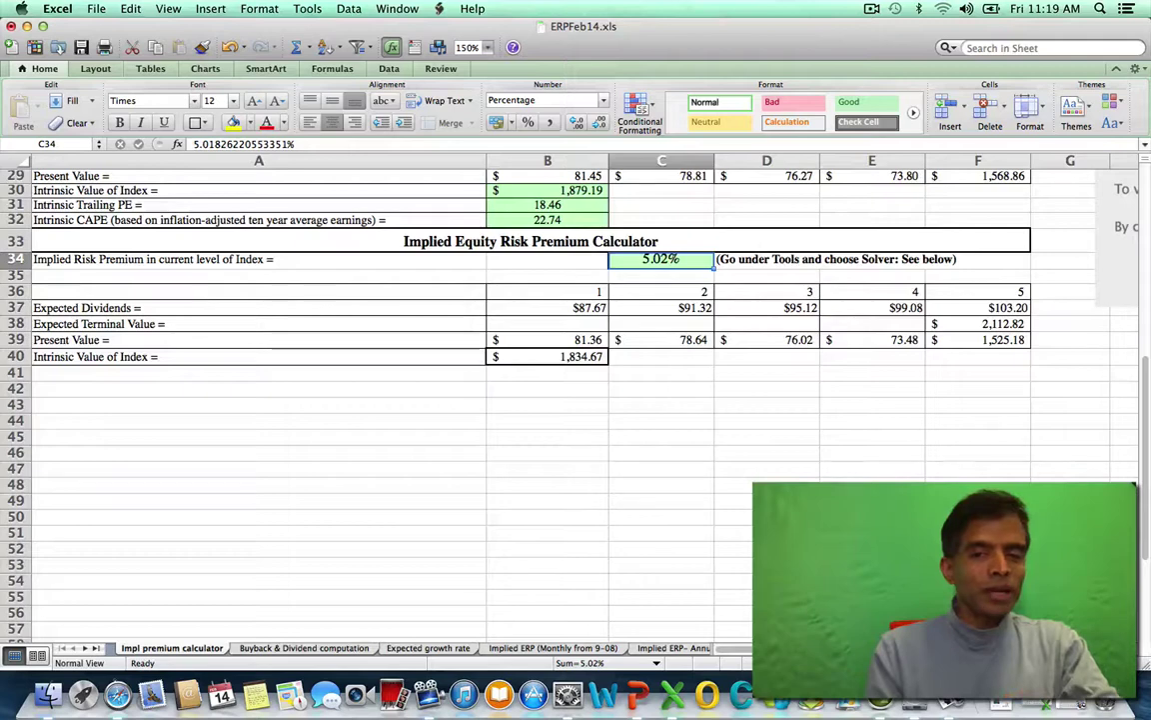
Switch to SP500buyback.pdf in Preview and examine the quarterly S&P 500 dividends and buybacks table on page 2
click(1077, 703)
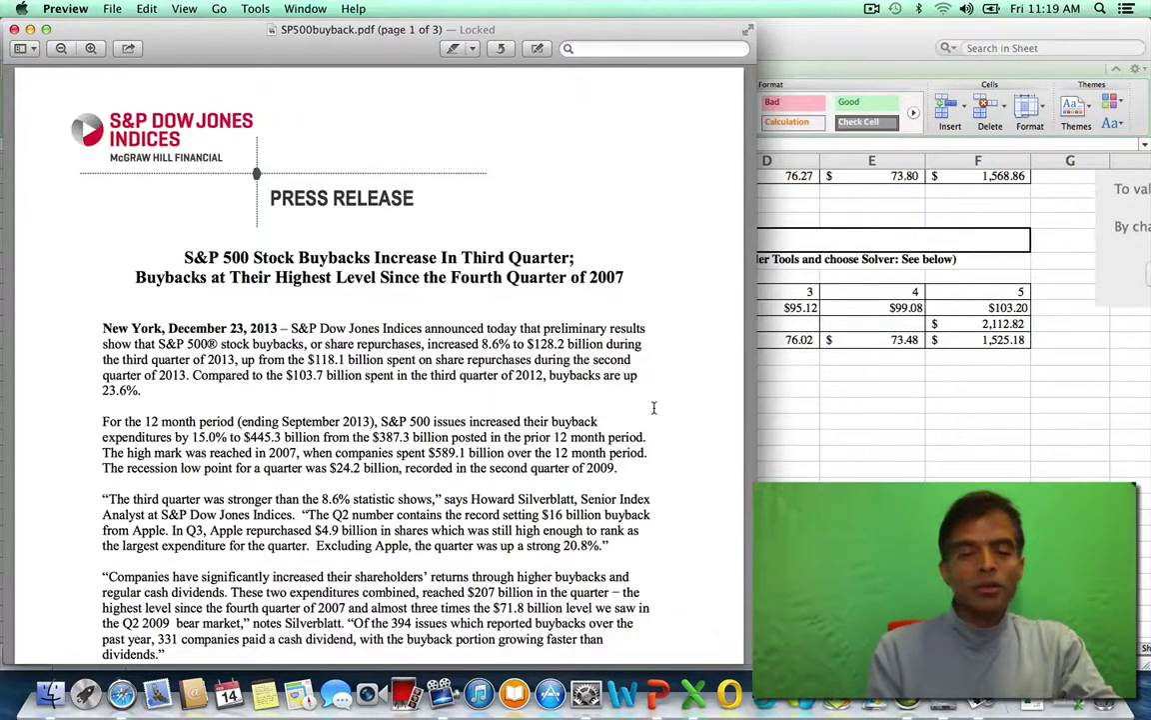
scroll(653, 407, down, 15)
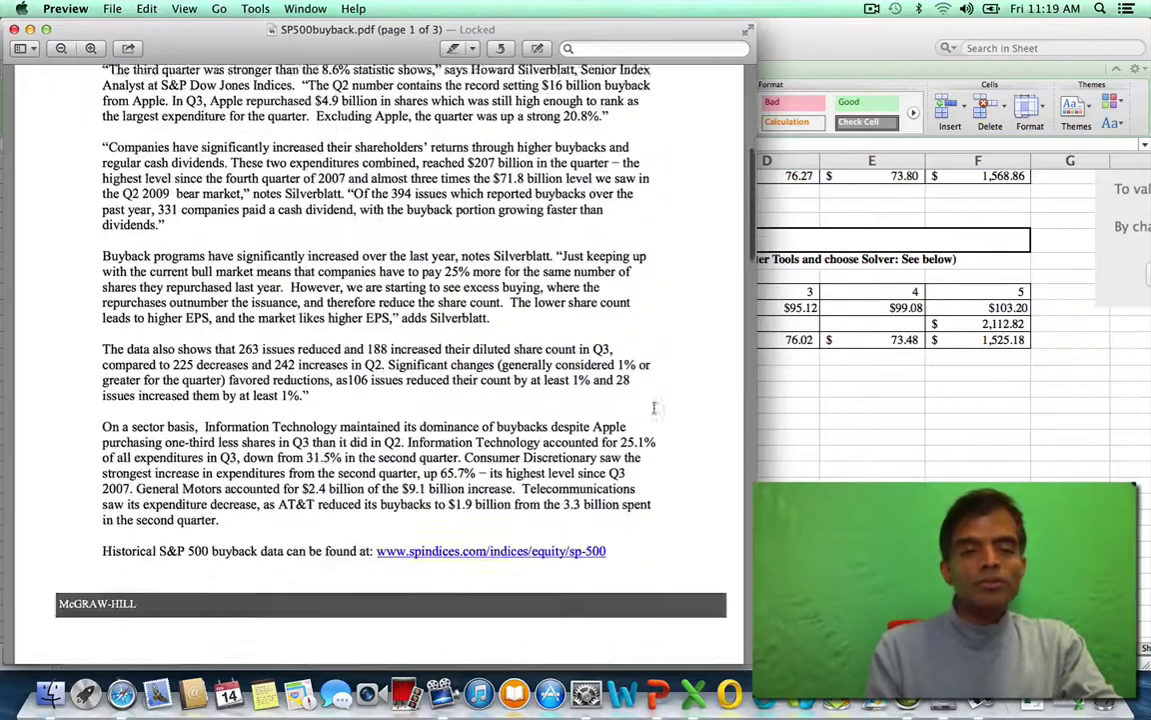
scroll(653, 407, down, 5)
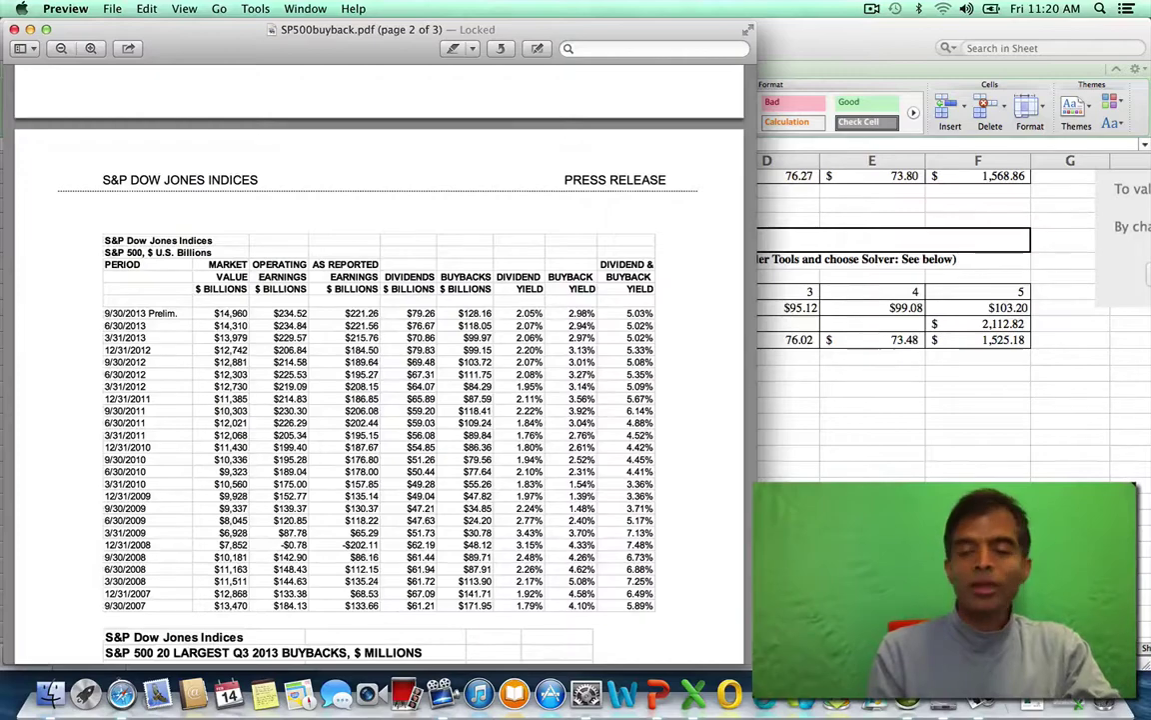
Switch to SP500eps.xls in Excel, enlarge the view to 150% and compare the bottom up and top down earnings estimate columns
key(super+Tab)
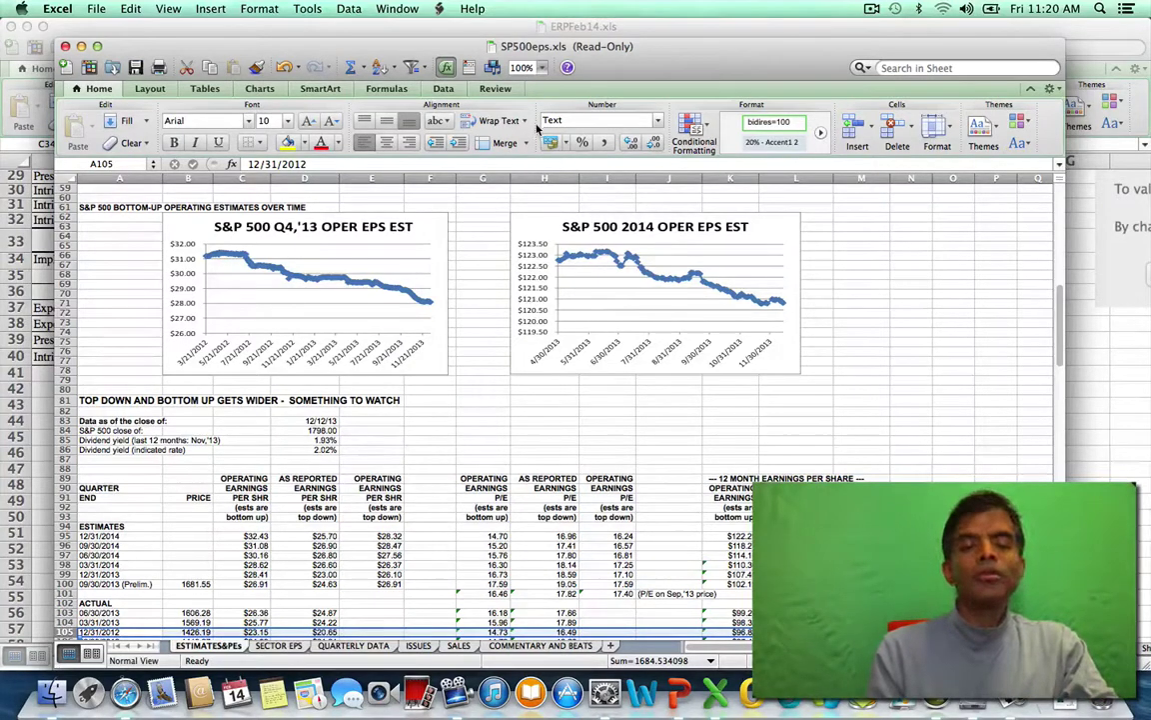
click(541, 67)
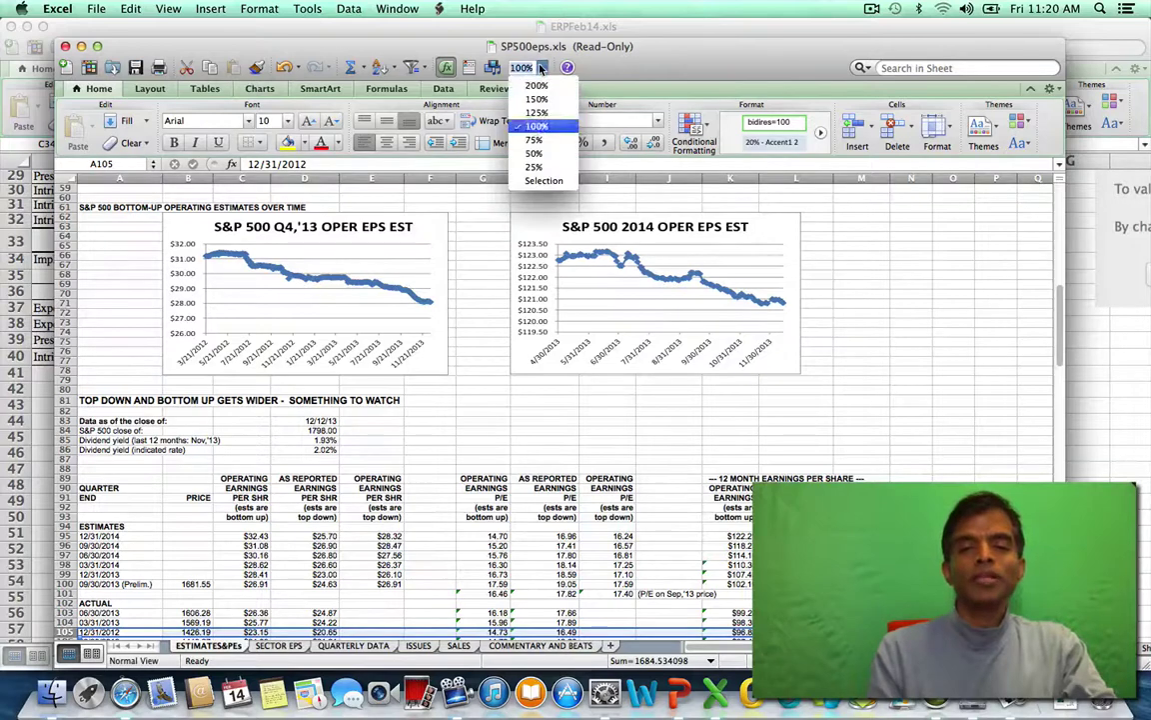
click(537, 99)
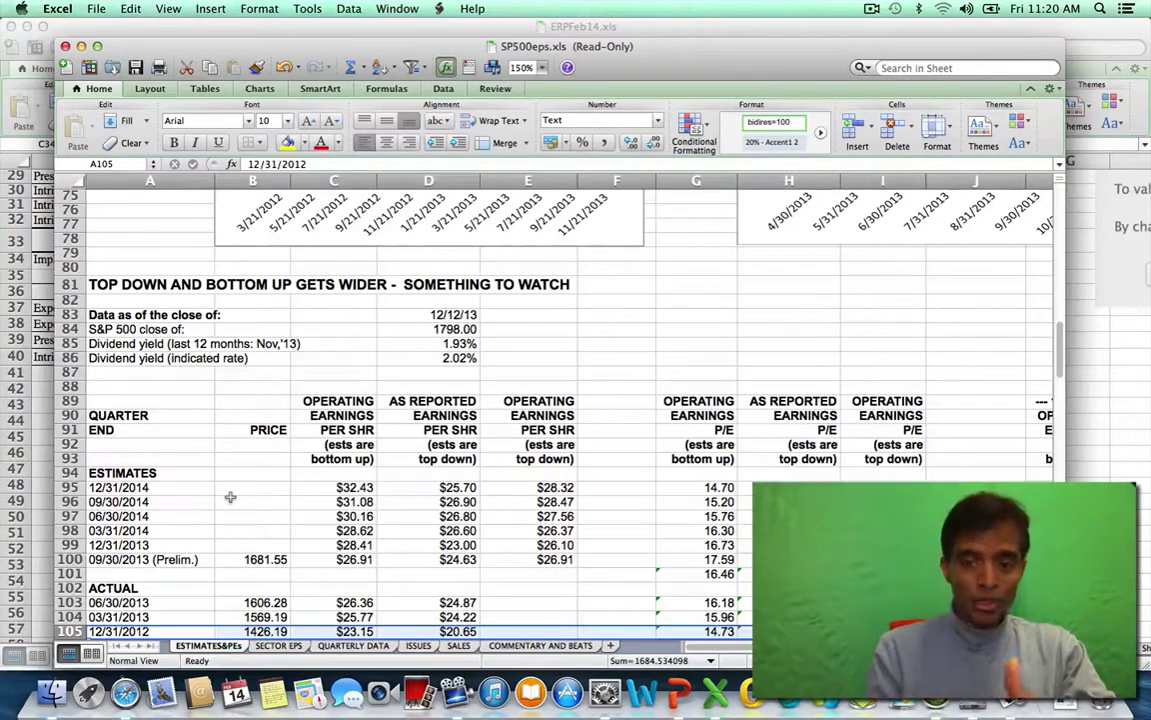
click(790, 459)
click(705, 445)
click(805, 459)
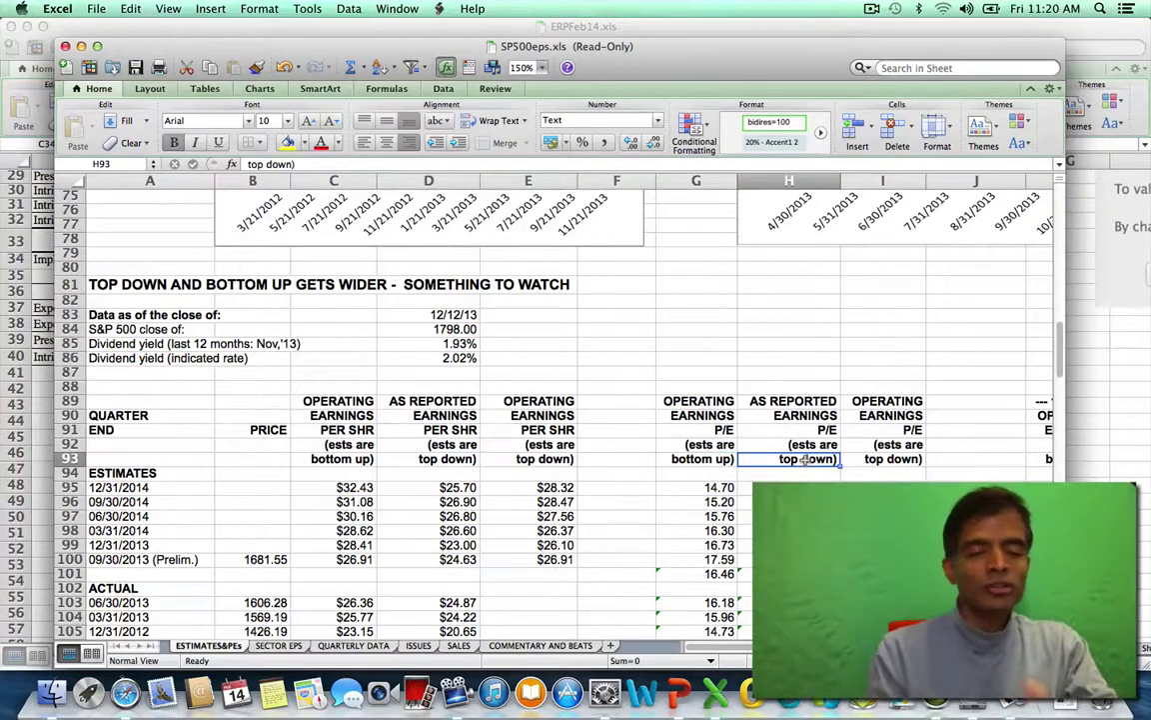
click(720, 459)
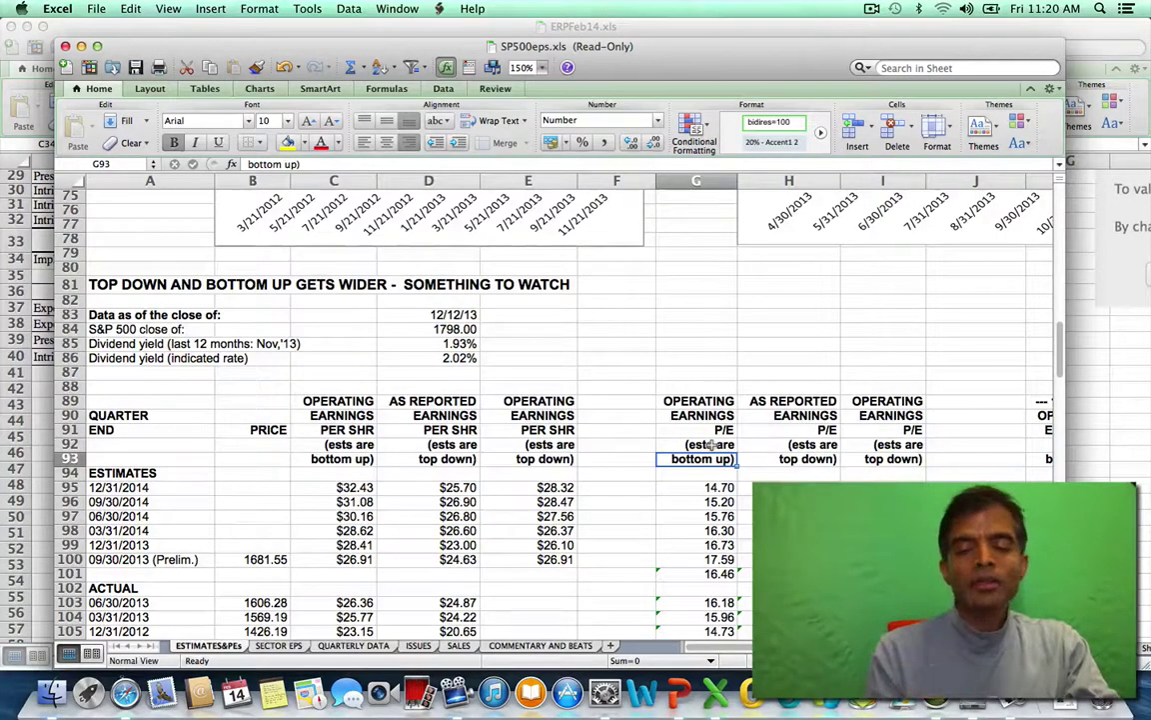
Return to the ERPFeb14.xls workbook and review the calculator's inputs alongside the implied risk premium in C34
click(808, 459)
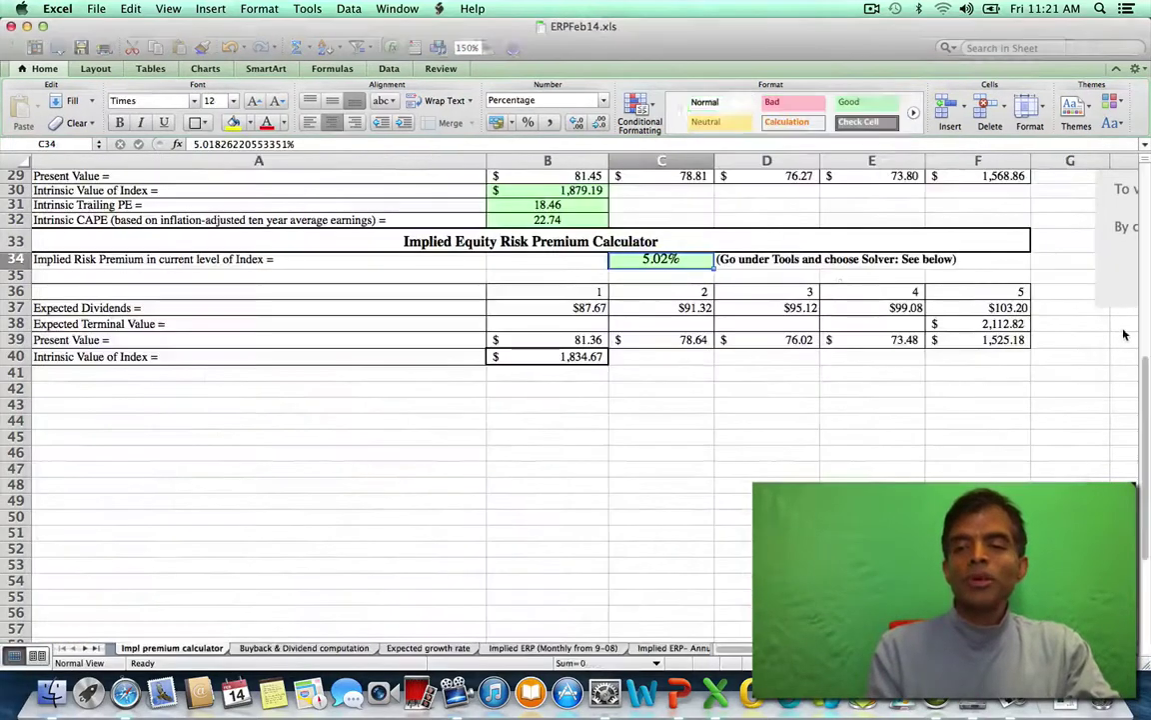
key(super+grave)
mouse_move(764, 37)
mouse_down()
mouse_move(729, 34)
mouse_move(753, 35)
mouse_up()
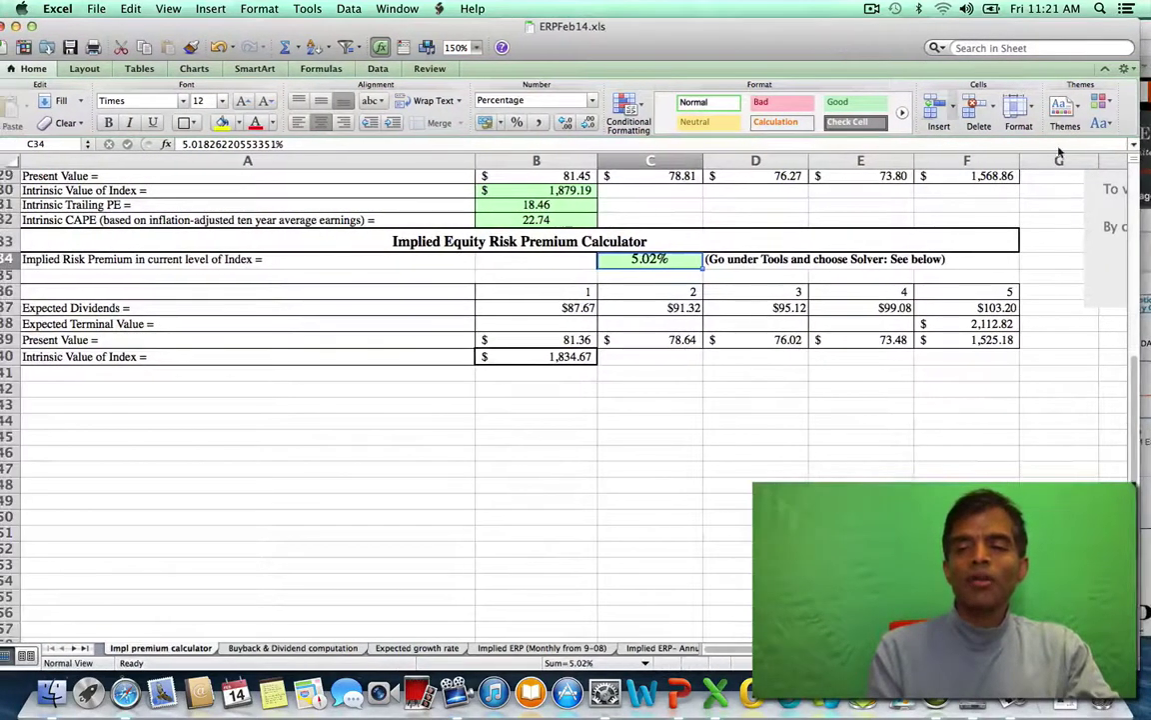
click(1135, 184)
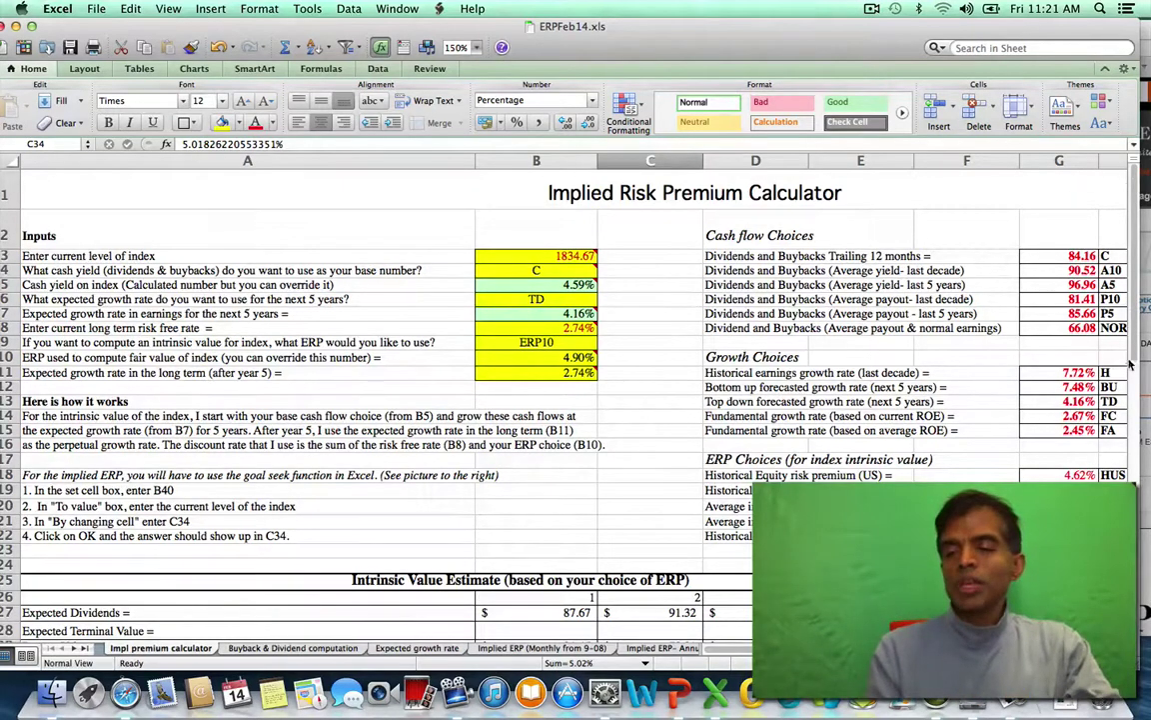
scroll(1025, 374, down, 10)
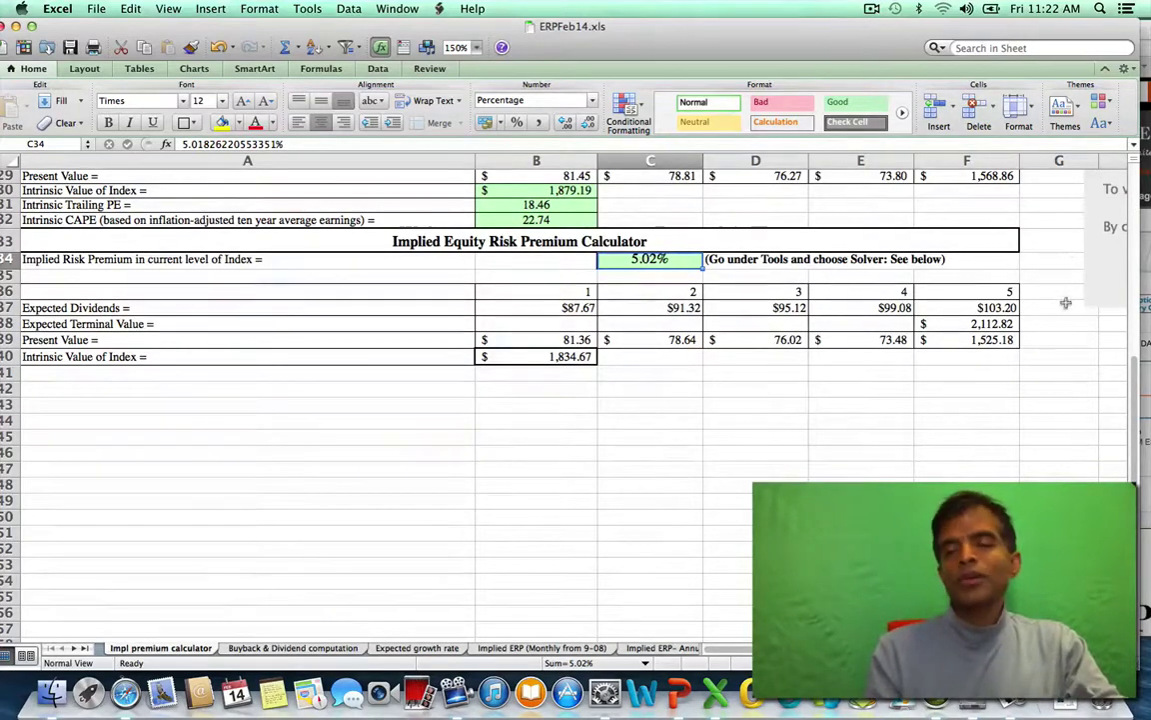
click(1135, 186)
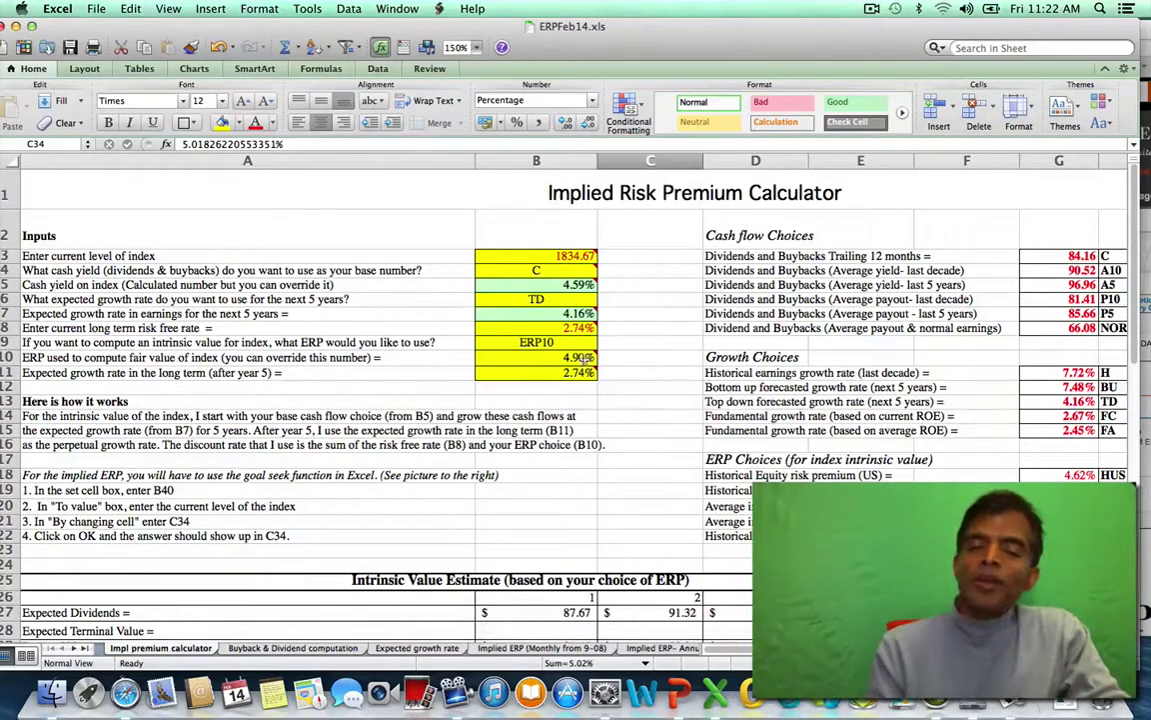
Examine the ERP used to compute fair value in B10 and the resulting intrinsic value of the index in B30
mouse_move(578, 363)
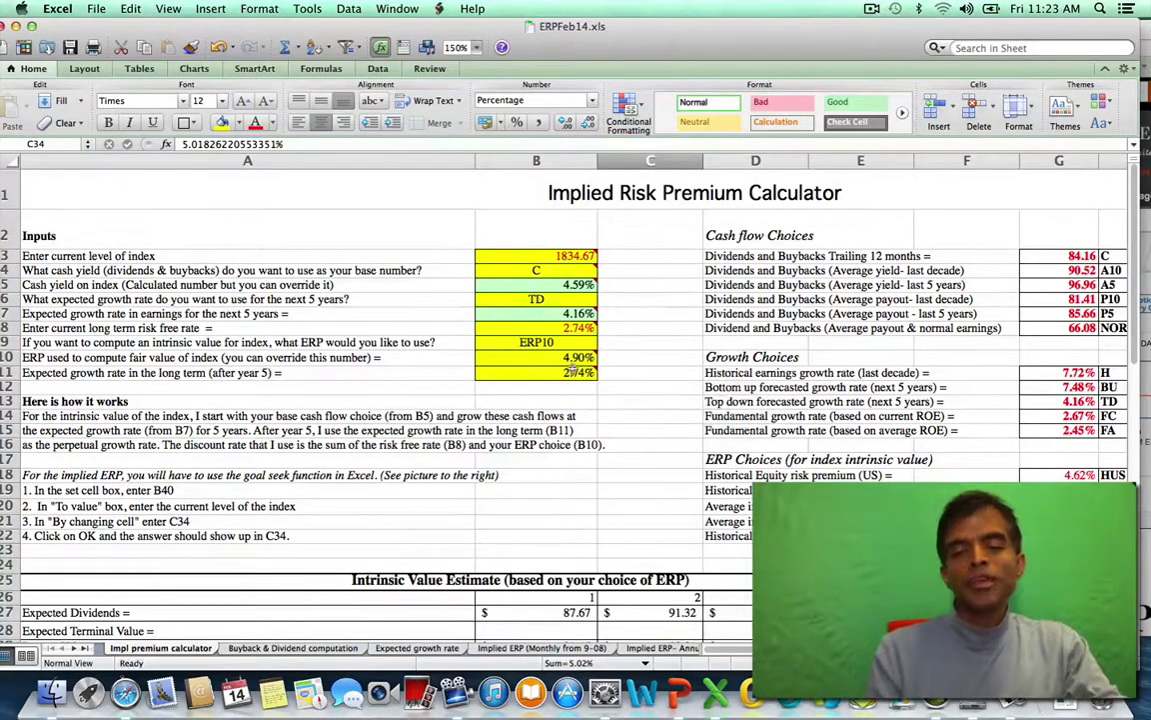
click(566, 357)
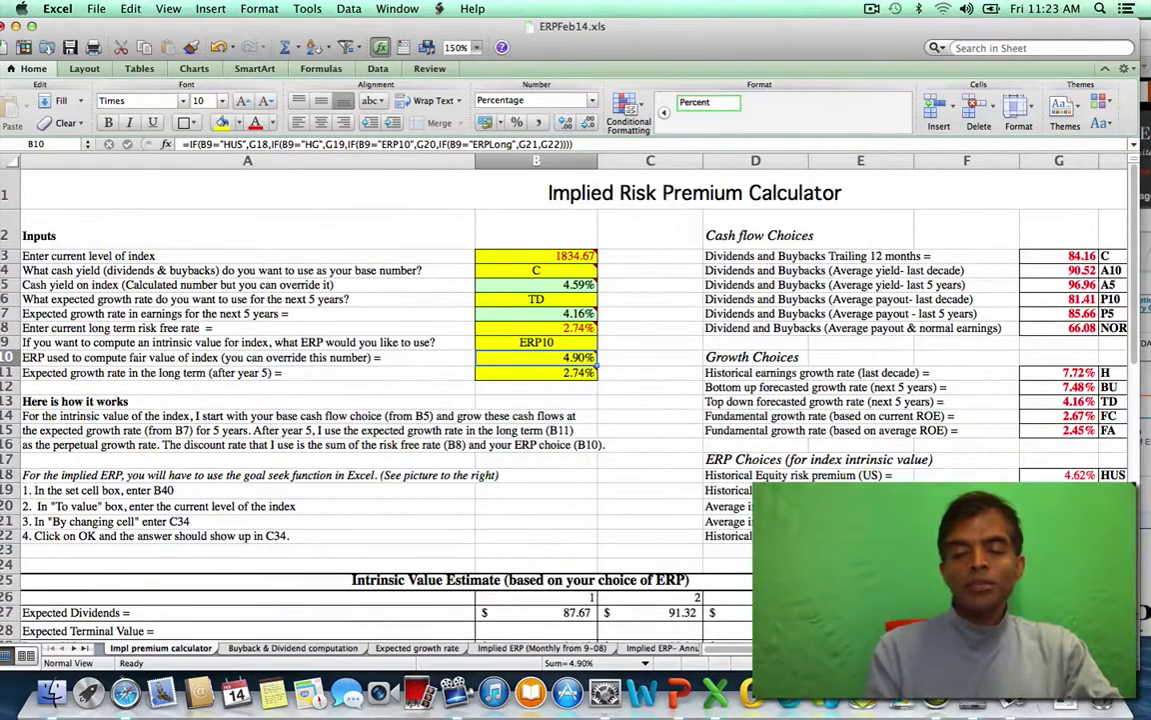
scroll(760, 400, down, 10)
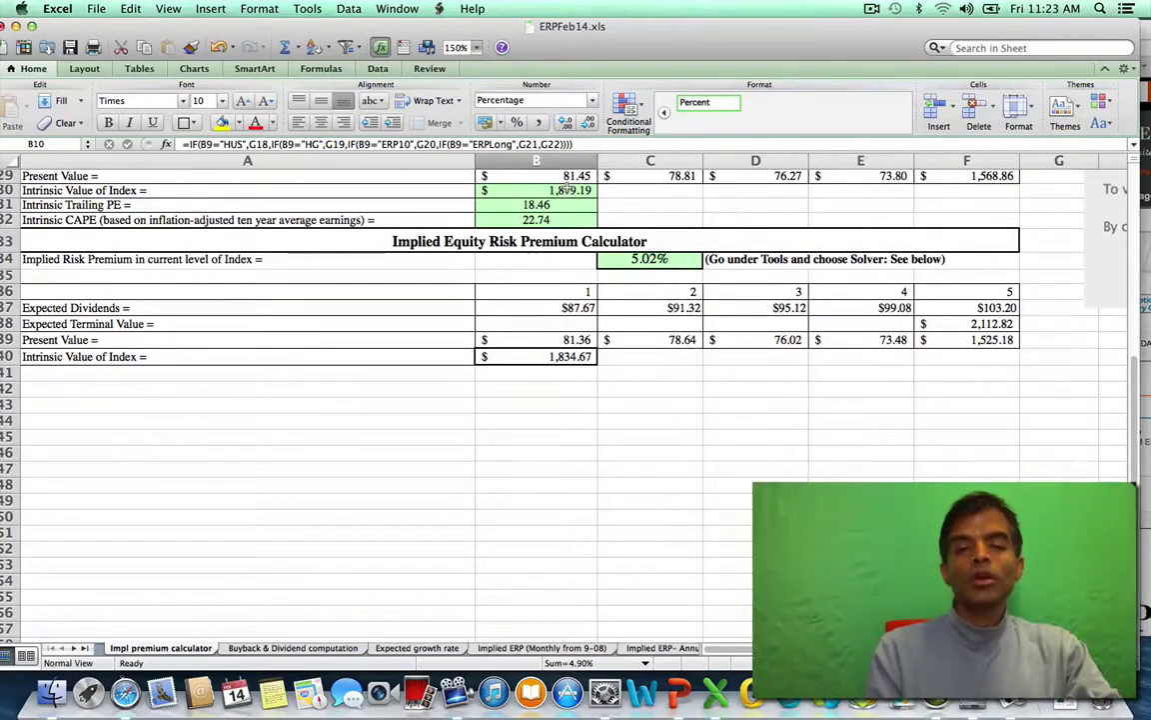
click(567, 189)
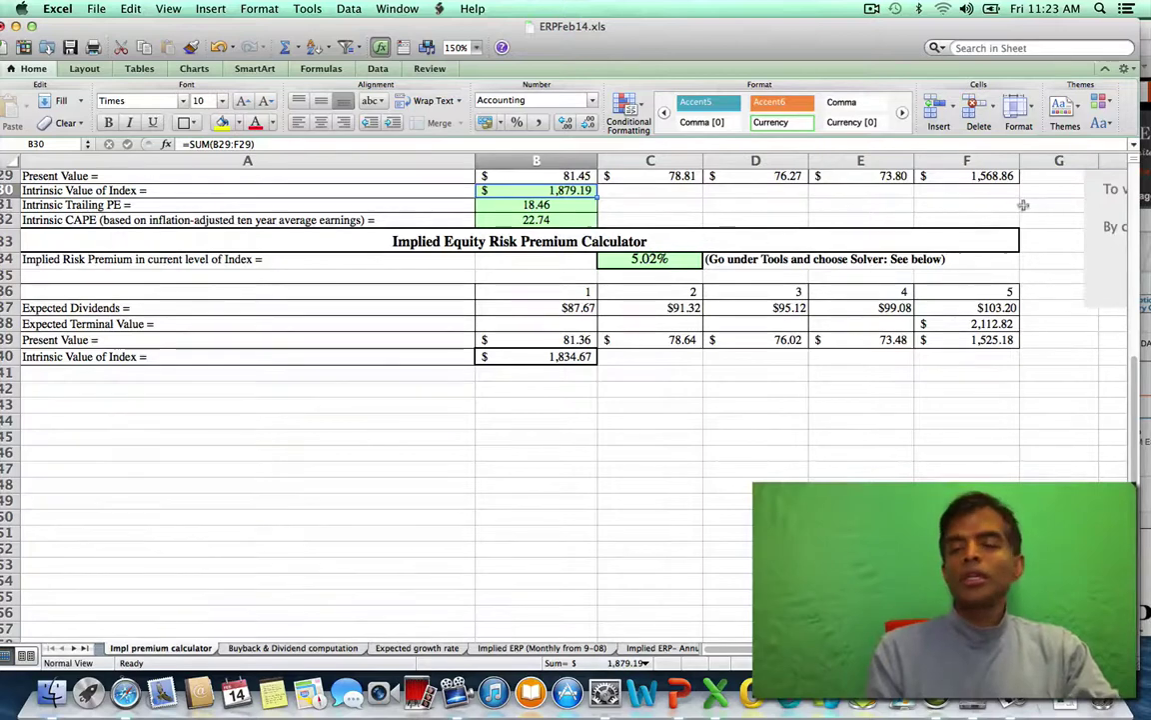
click(1134, 178)
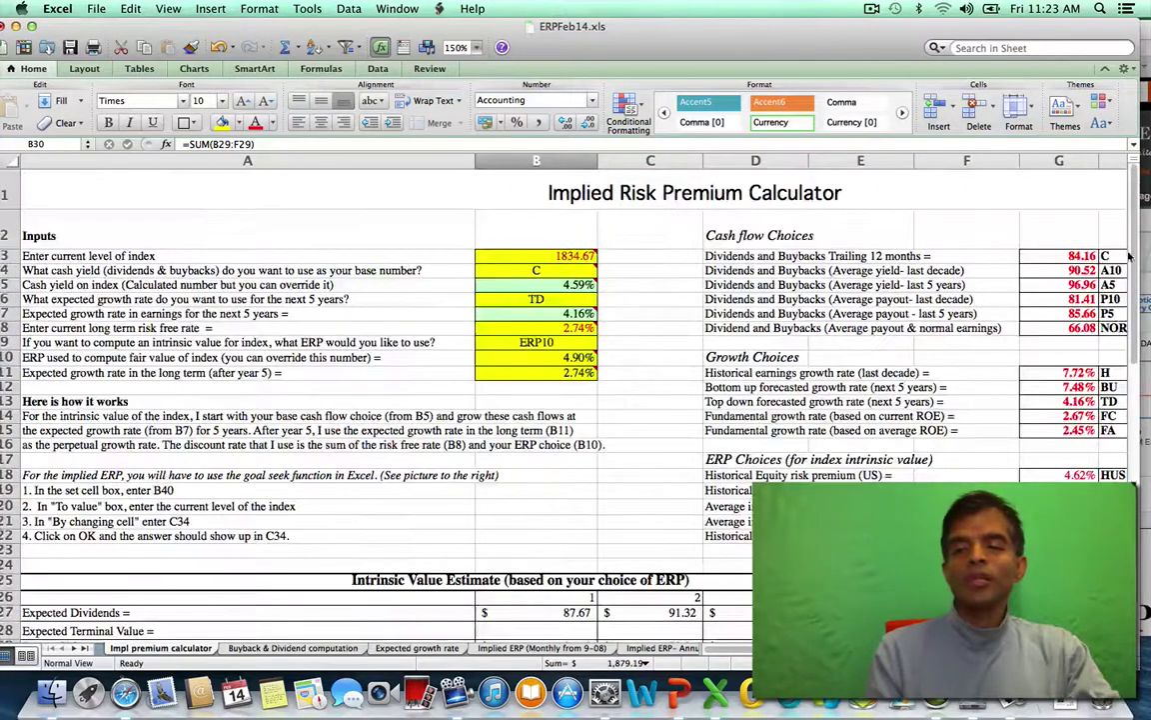
click(1134, 300)
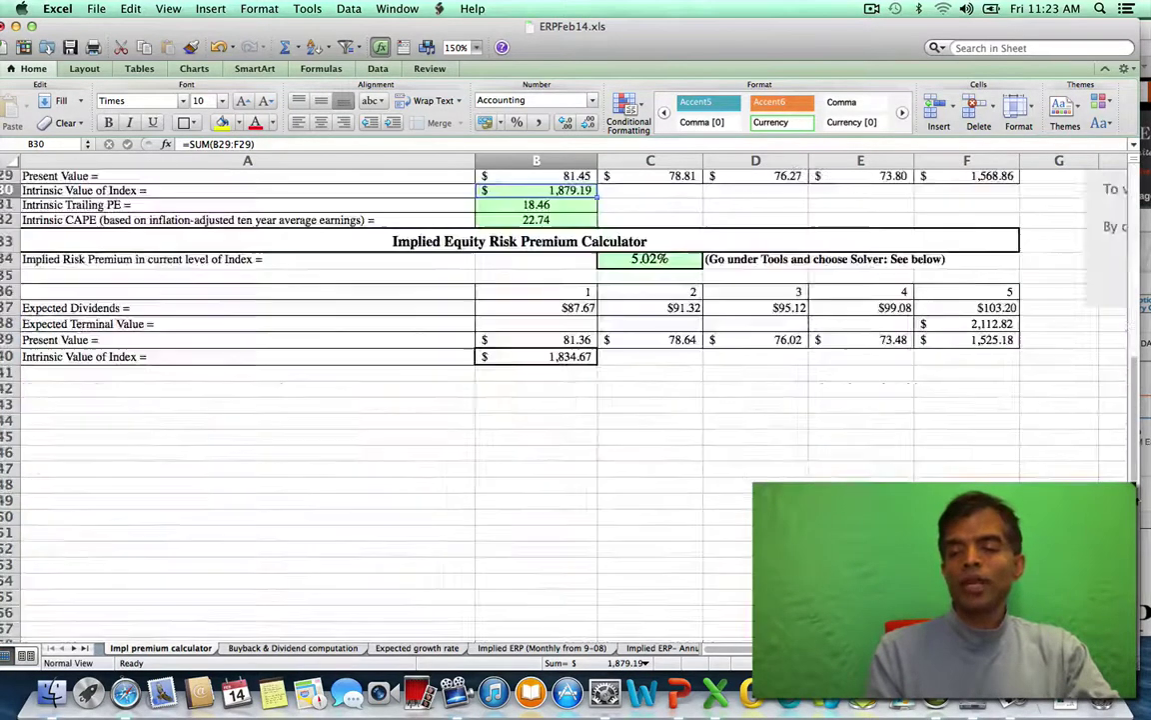
Inspect the intrinsic trailing PE in B31 and intrinsic CAPE in B32, then return to B30 and the calculator's inputs
click(546, 206)
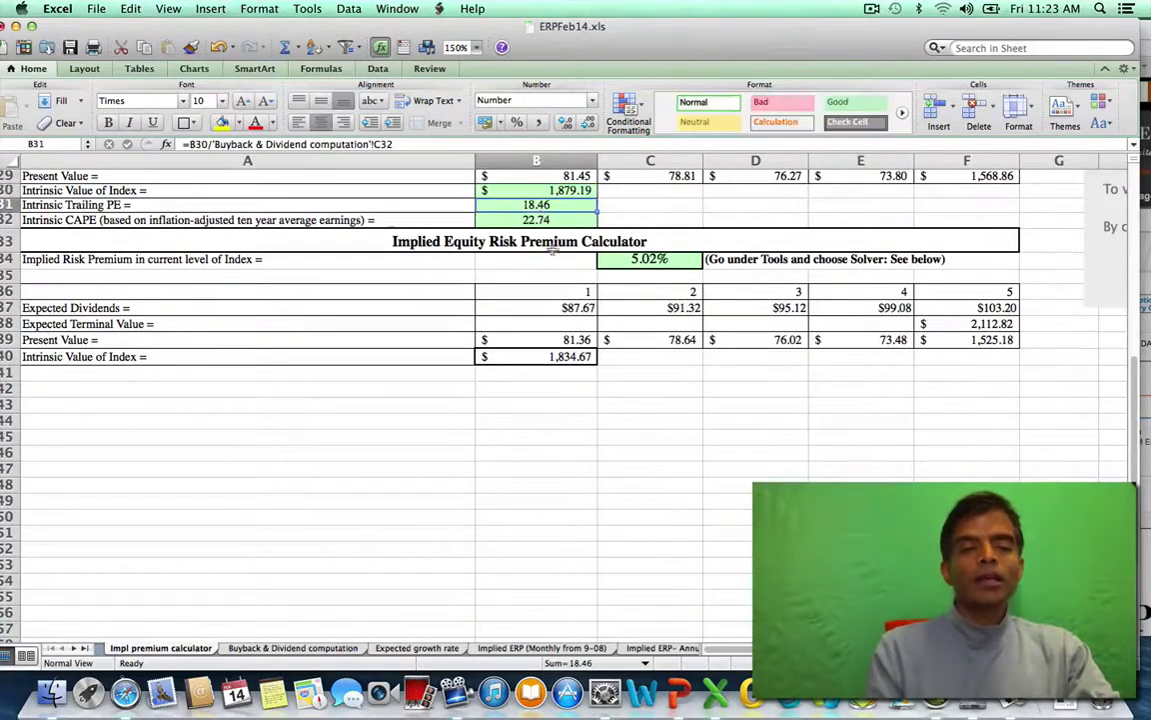
click(492, 220)
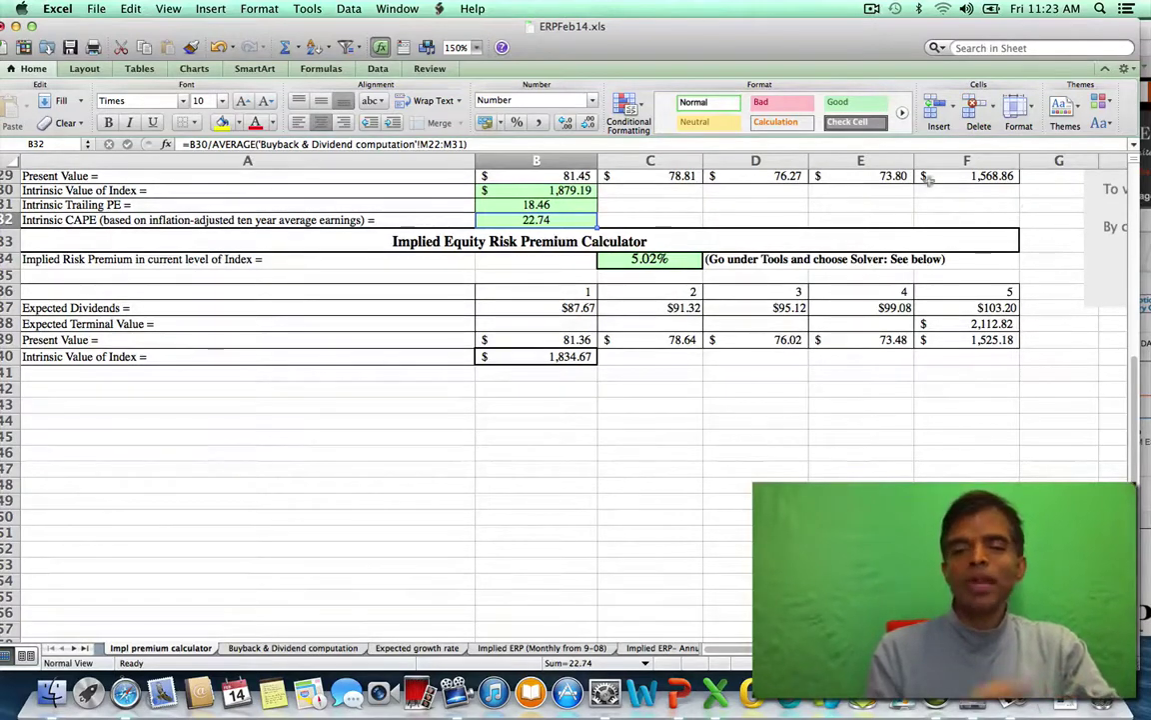
key(Up)
key(Up)
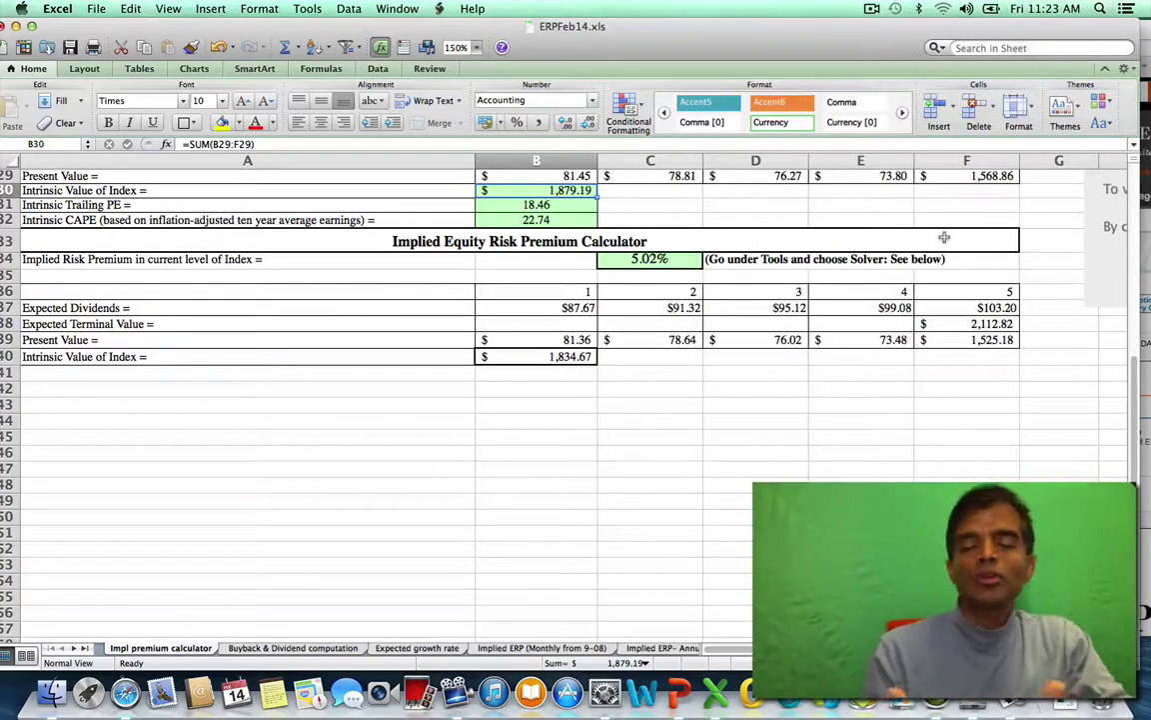
click(1135, 180)
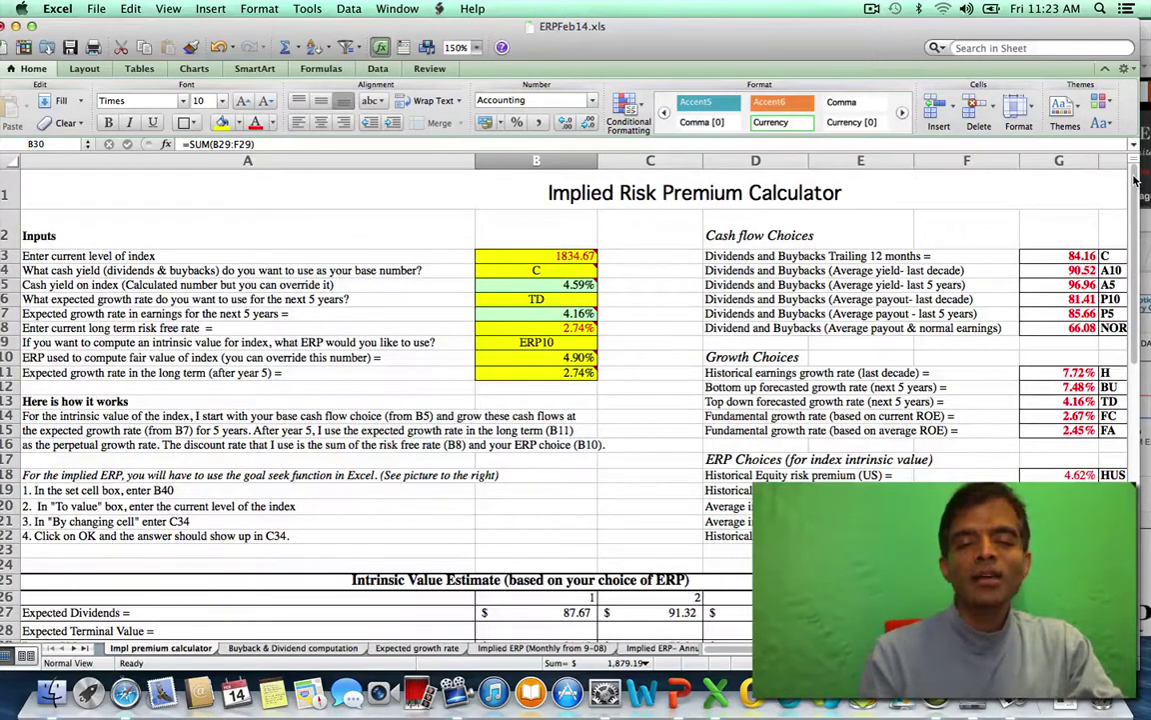